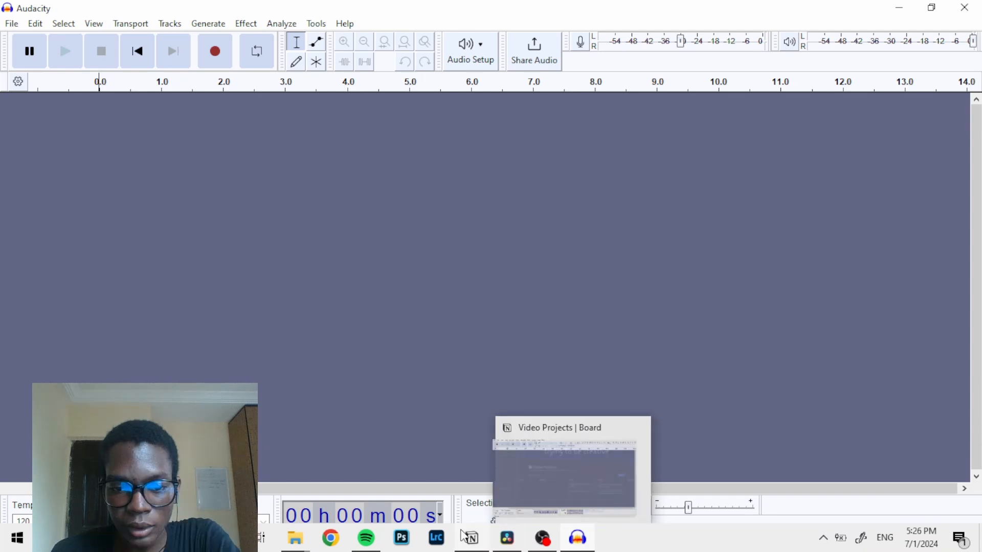
- Import the "email marketing substack" video from the vids folder as an audio track and play its opening seconds
left_click(290, 543)
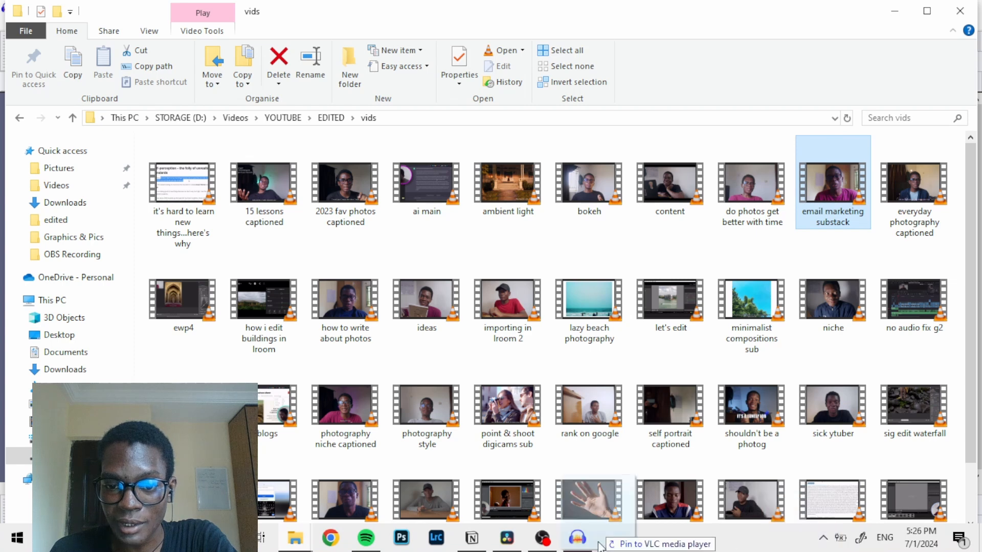
left_click(591, 544)
left_click_drag(590, 540, 527, 313)
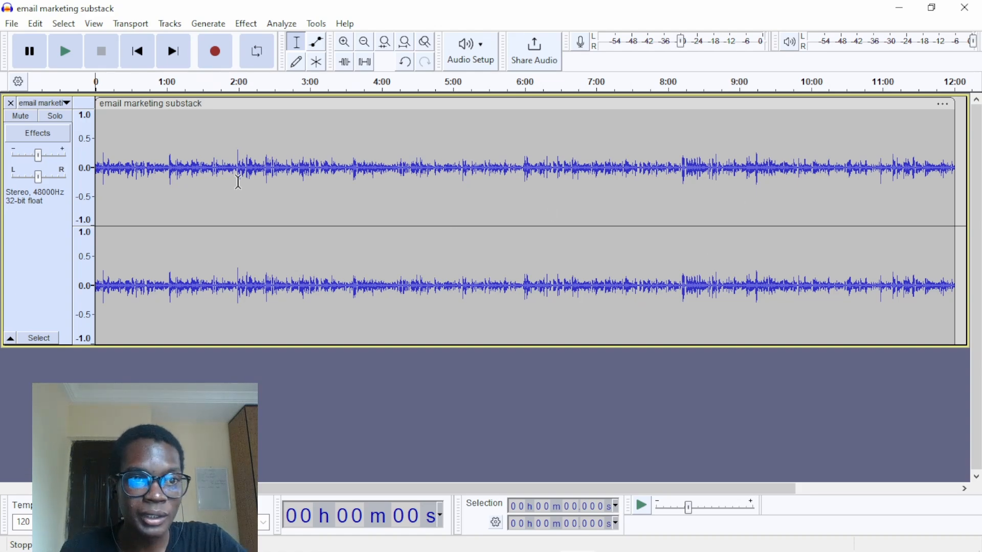
key("space")
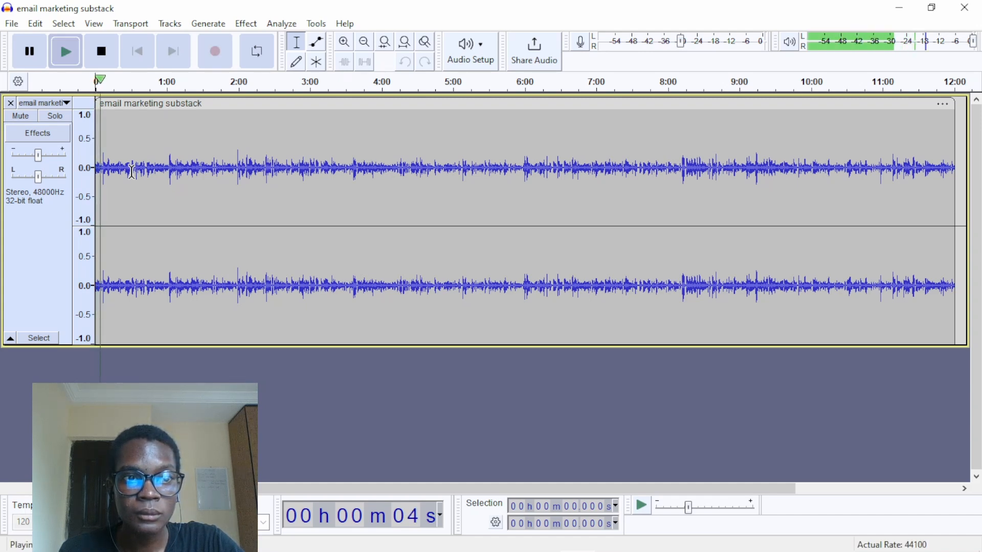
key("space")
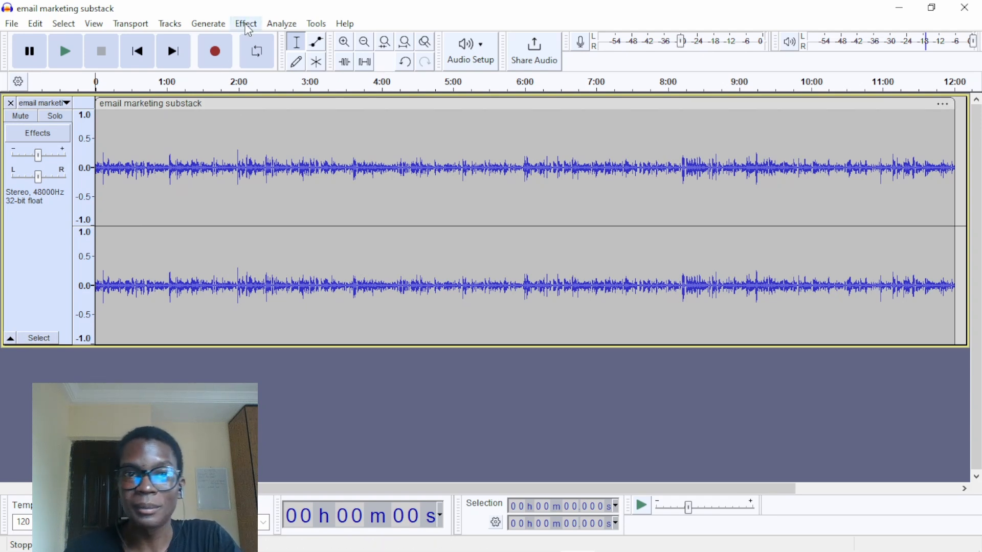
- Apply the Compressor to the whole track with threshold -20 dB, noise floor -40 dB, ratio 3:1, attack 0.10 secs and release 1.0 secs
left_click(54, 273)
left_click(245, 25)
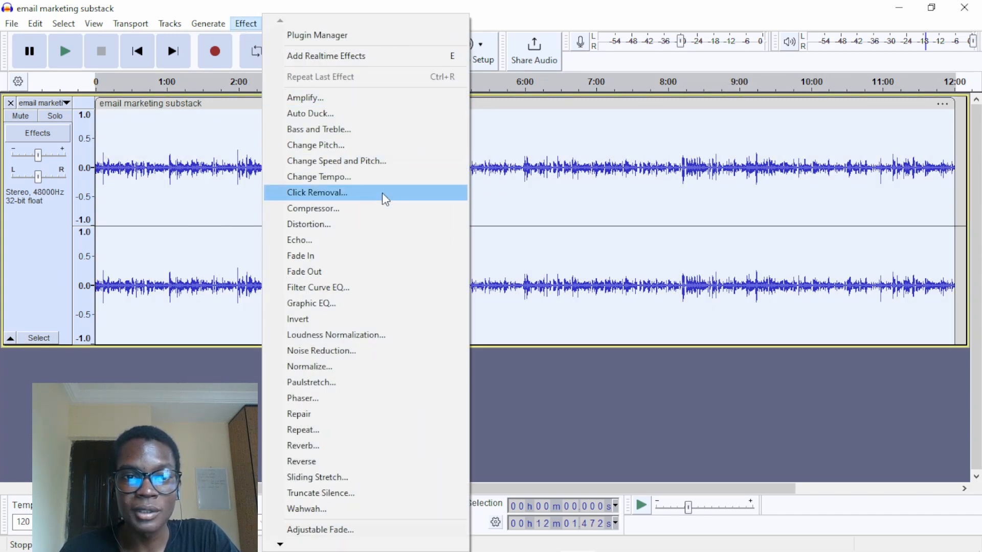
left_click(368, 209)
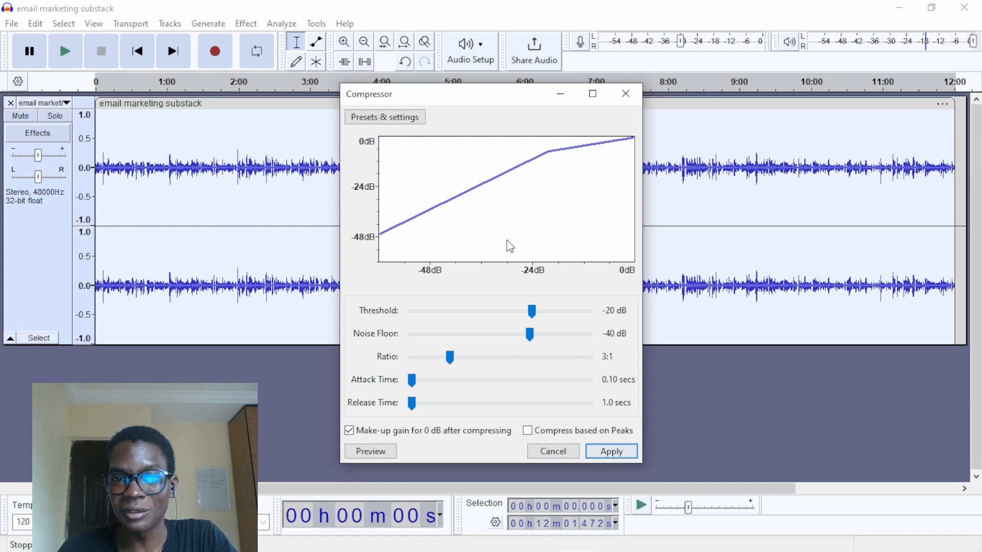
left_click(612, 452)
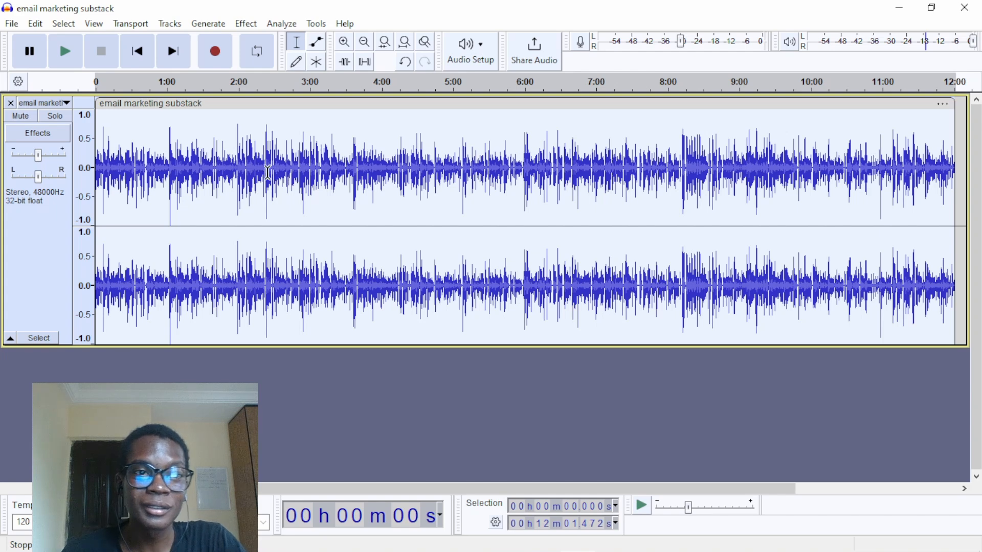
- Listen to the compressed track near its beginning and around 5:58
left_click(100, 95)
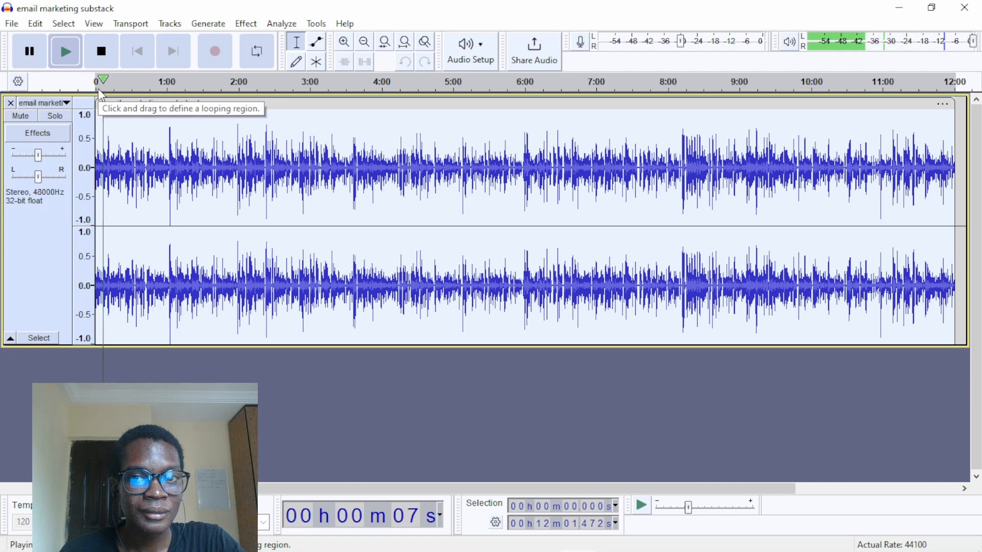
key("space")
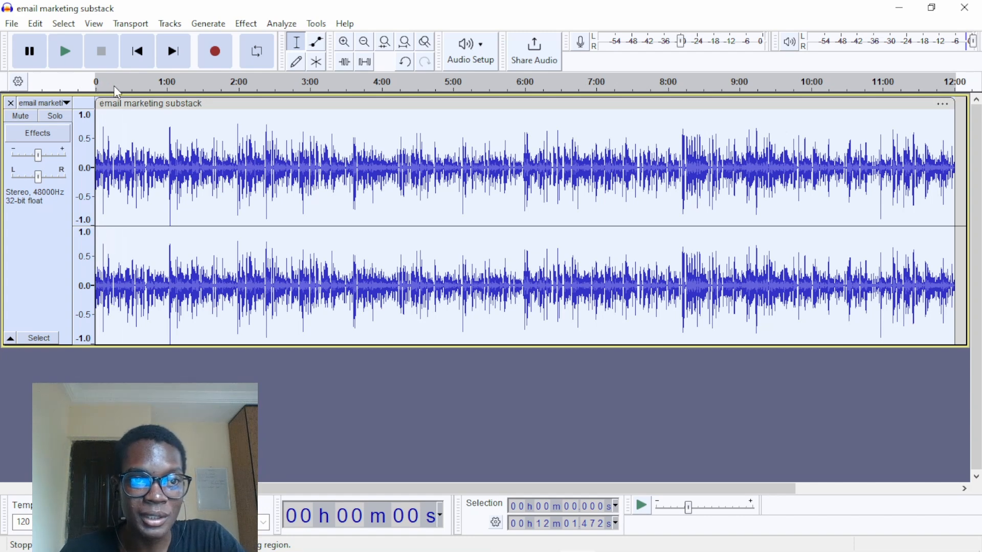
left_click(132, 88)
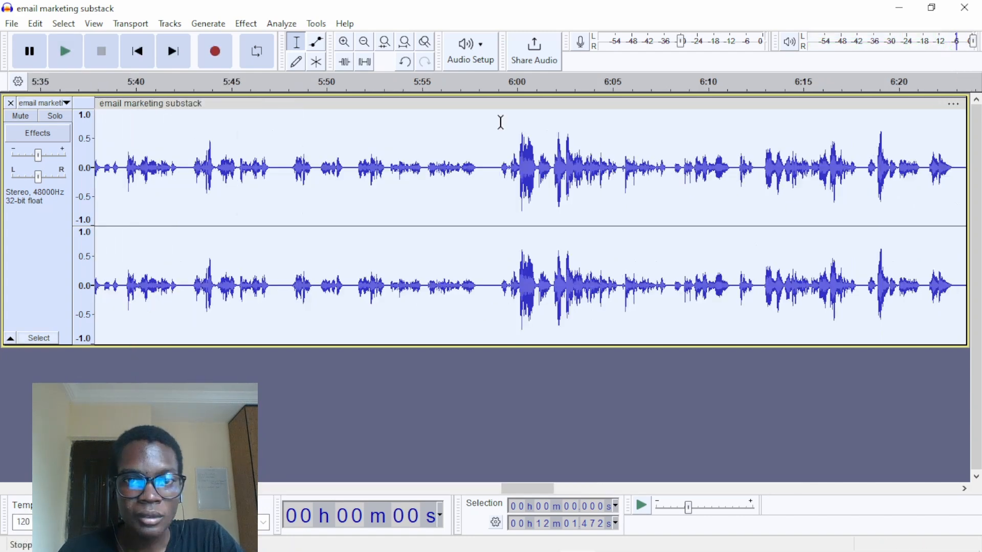
left_click(480, 88)
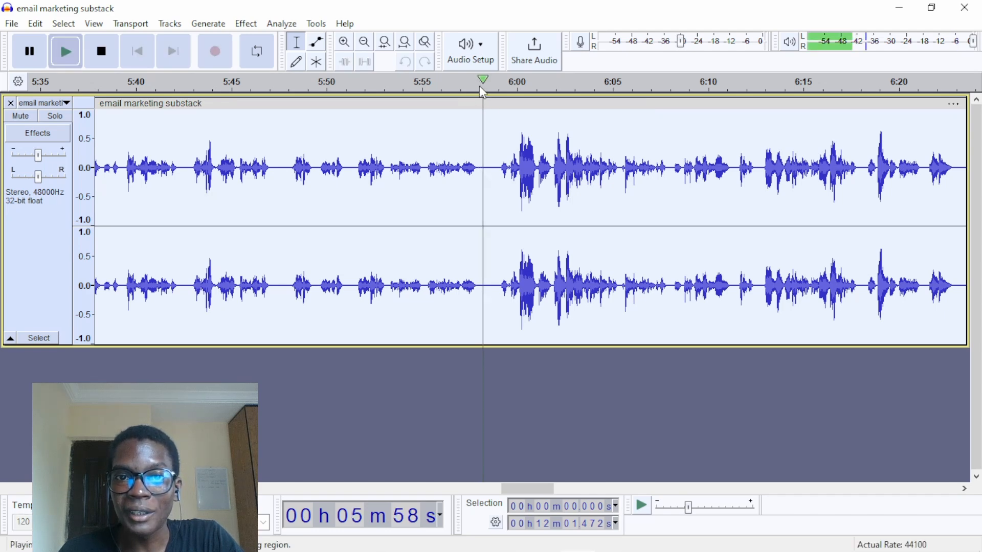
left_click(480, 88)
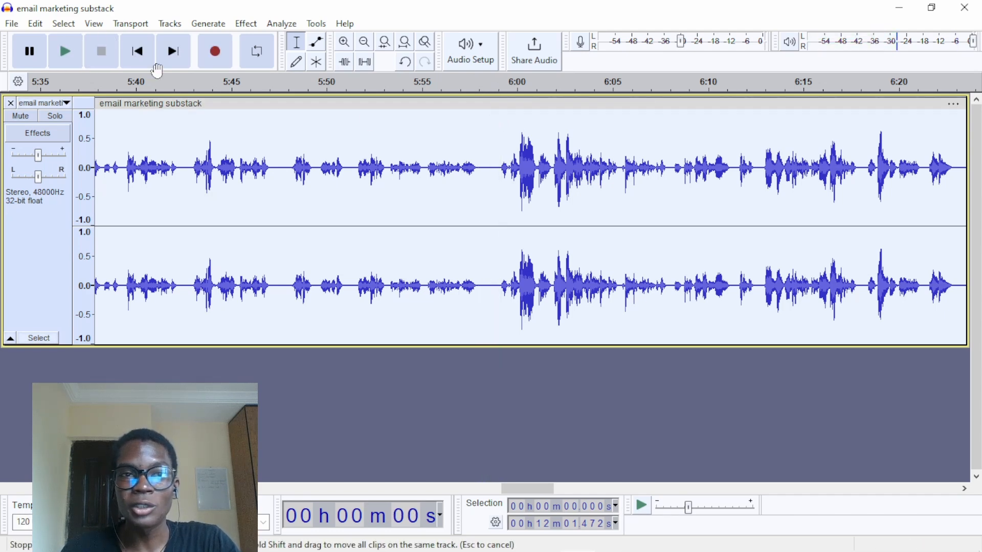
- Apply the Graphic EQ effect to the whole track using the Bass Boost factory preset
left_click(405, 41)
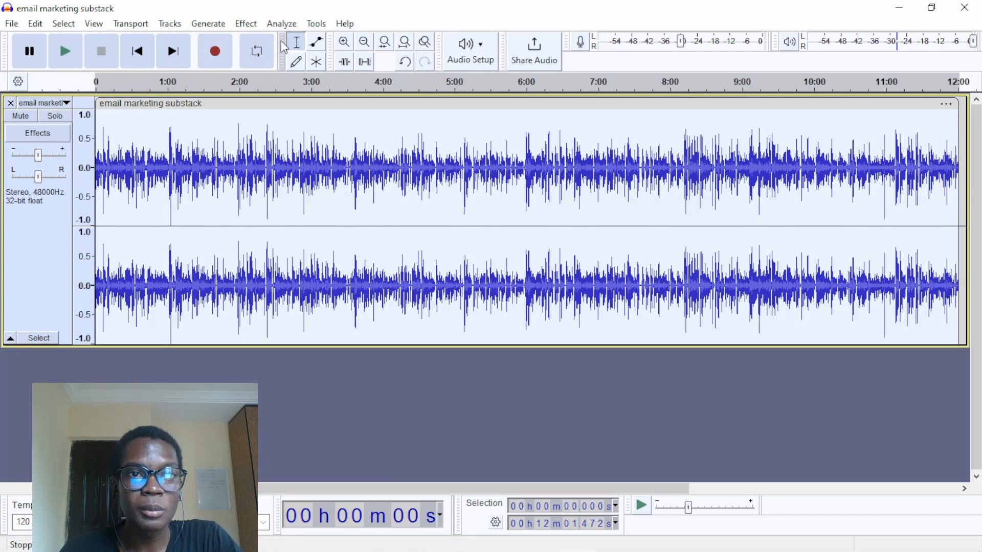
left_click(246, 24)
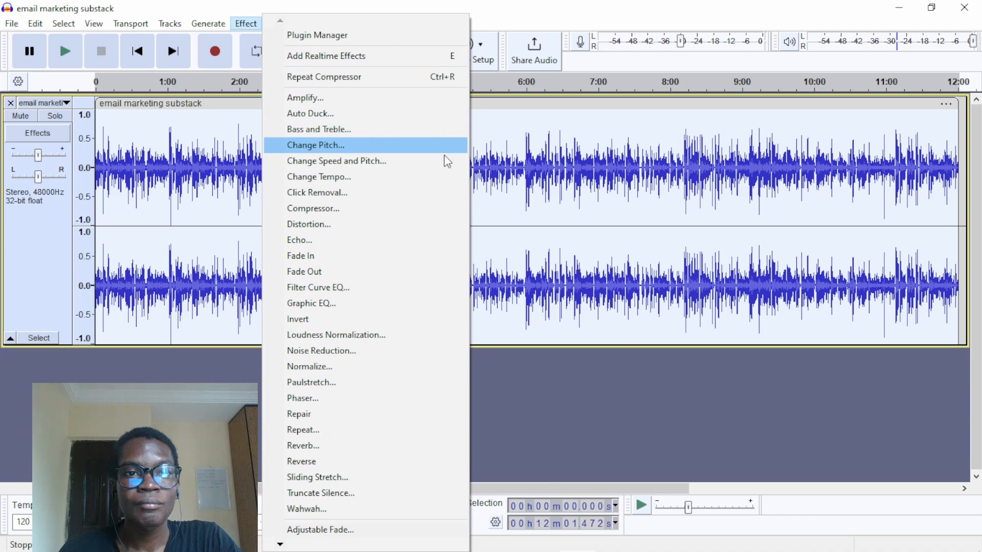
left_click(325, 306)
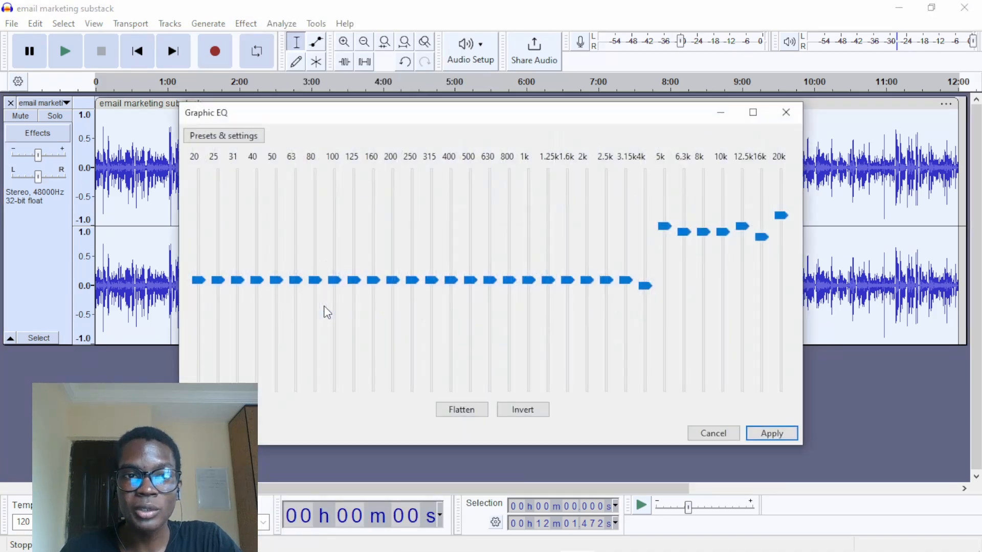
left_click(218, 135)
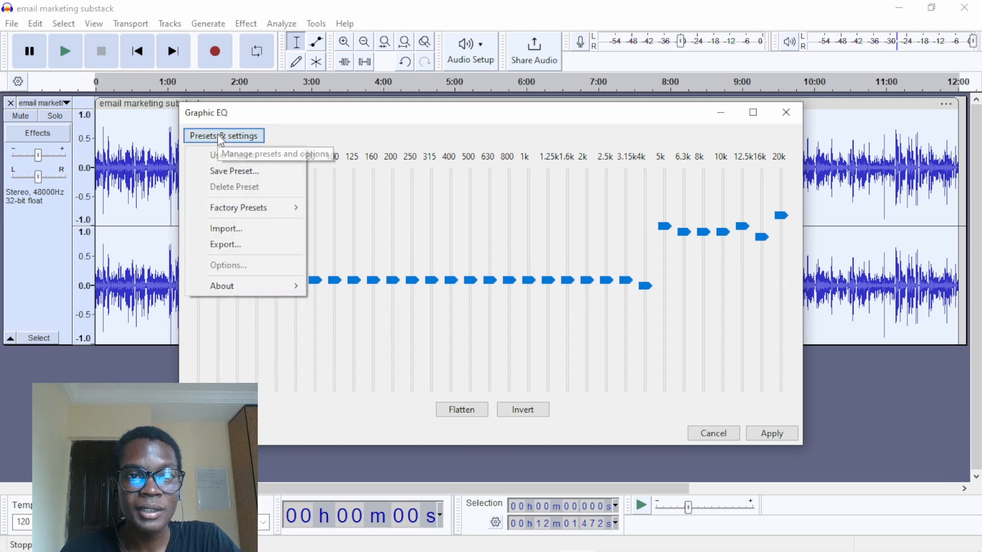
mouse_move(260, 205)
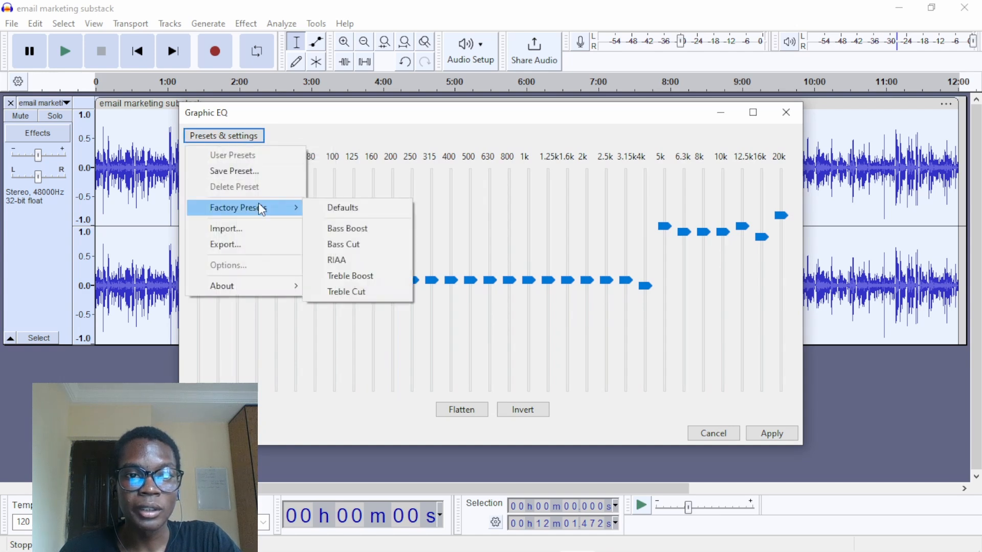
left_click(355, 228)
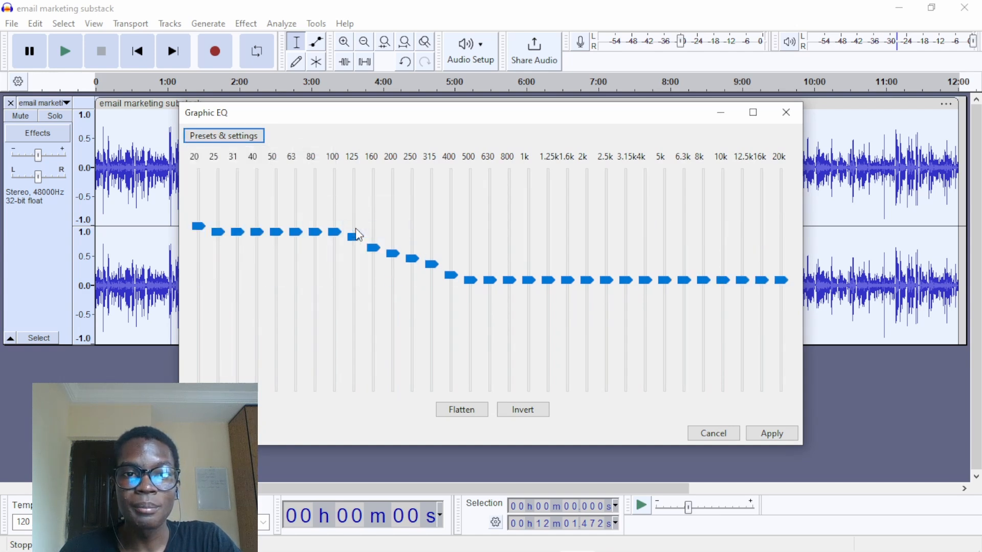
left_click(778, 439)
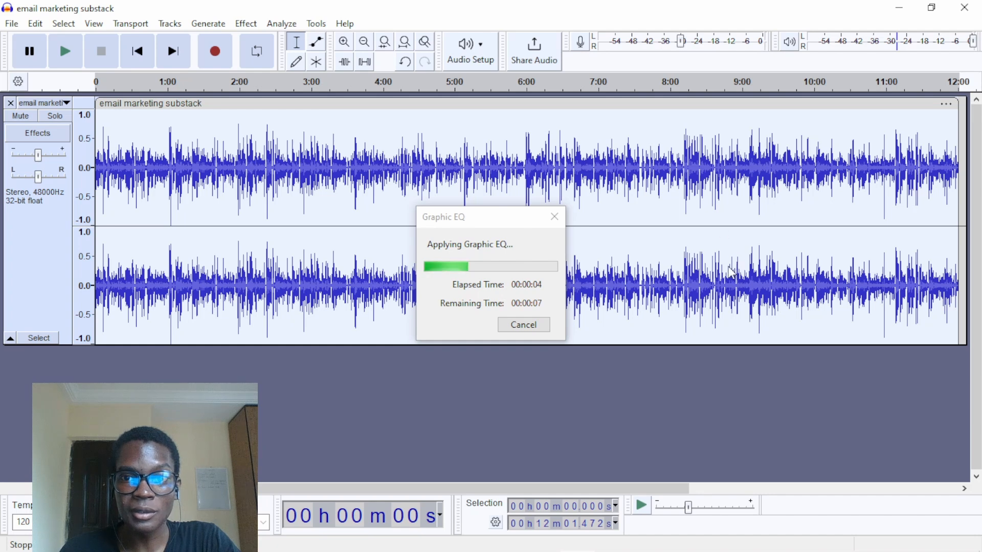
- Listen to a short passage of the bass-boosted track around 2:27
left_click(274, 87)
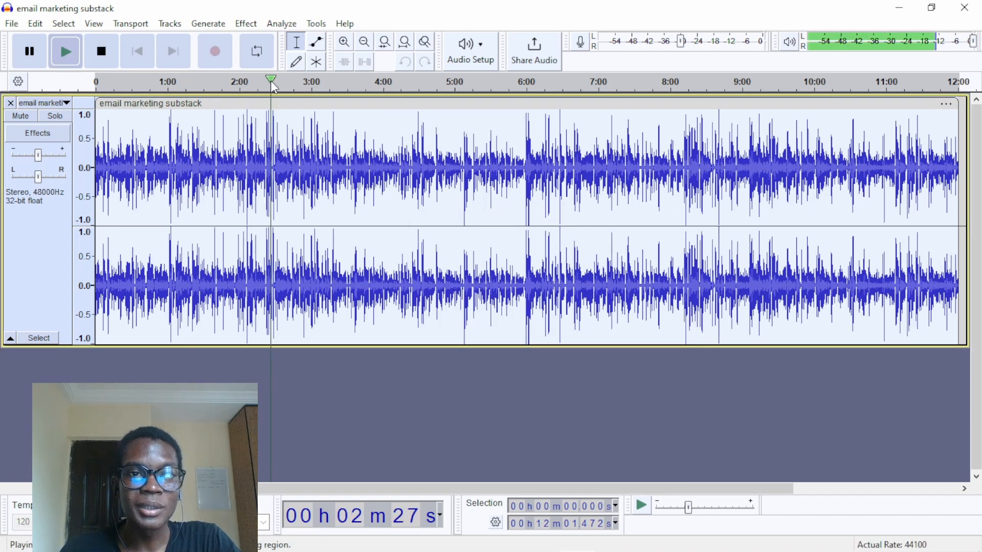
left_click(271, 82)
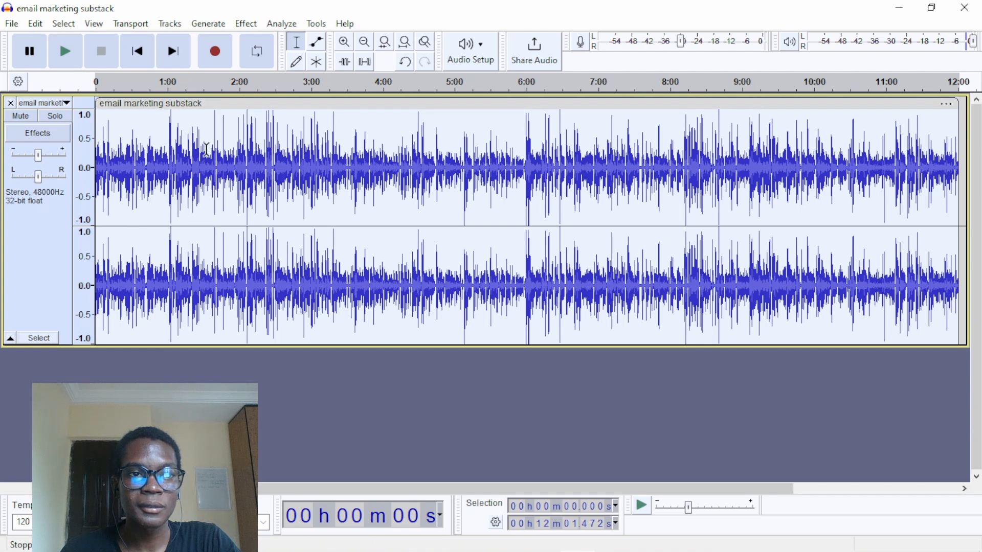
left_click(223, 128)
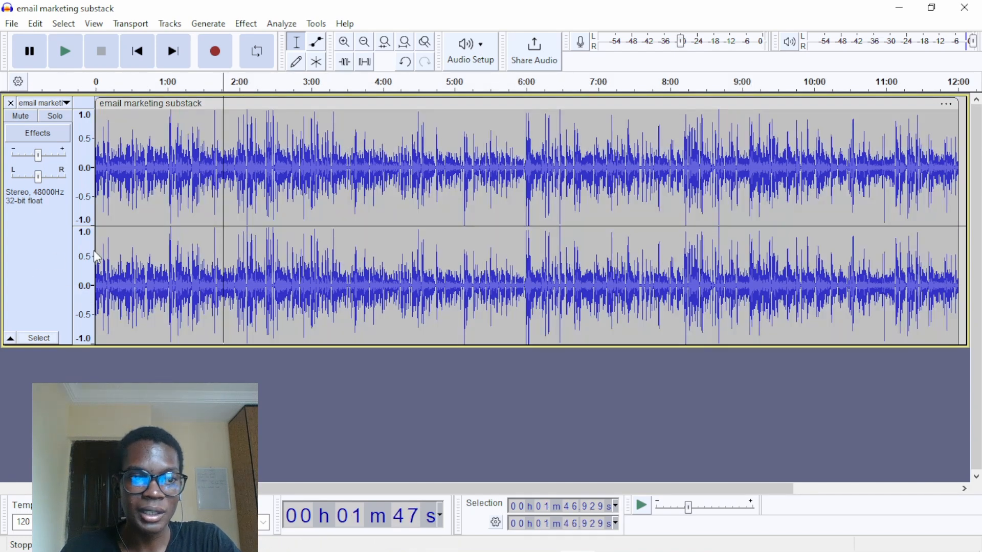
- Select the whole track and apply Graphic EQ again using the Treble Boost factory preset
left_click(50, 267)
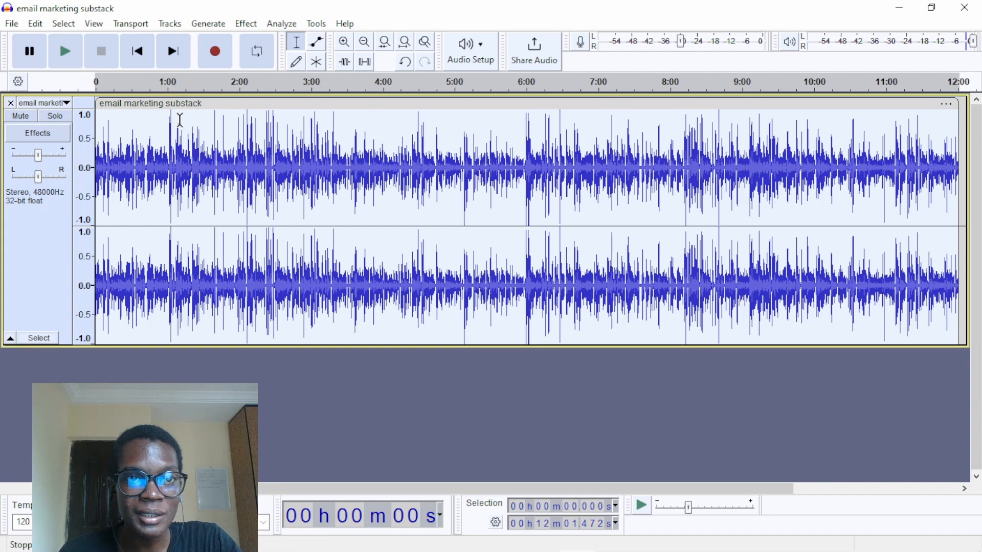
left_click(238, 24)
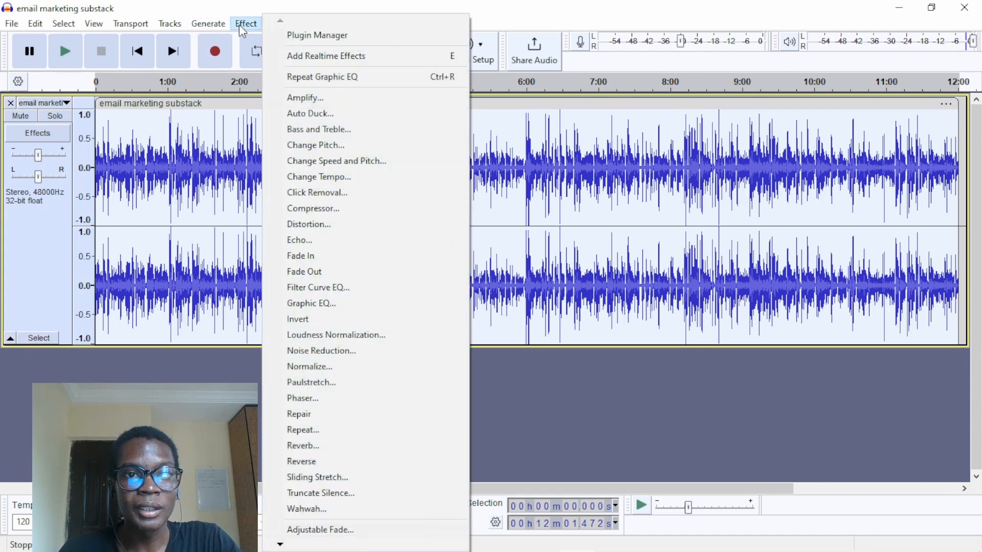
left_click(361, 303)
left_click(223, 135)
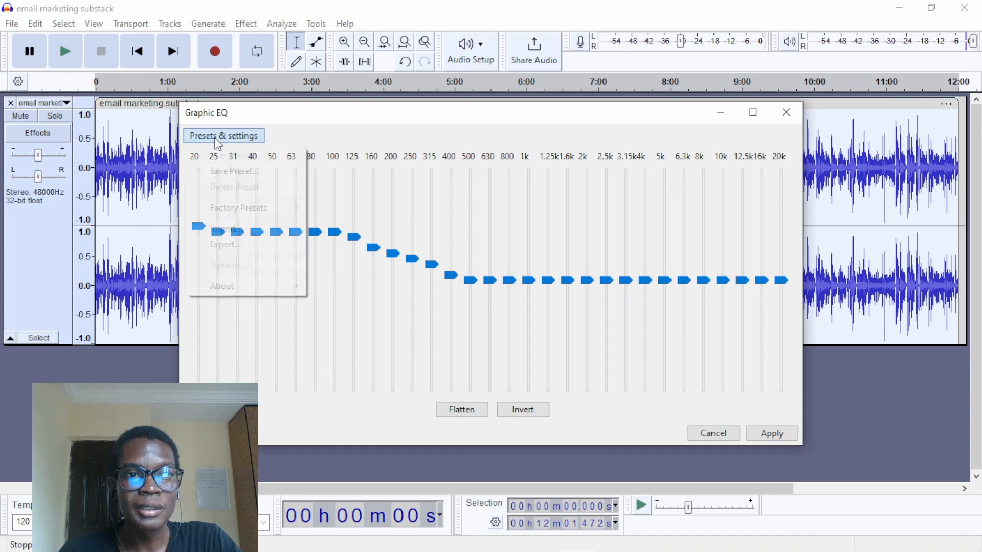
mouse_move(249, 202)
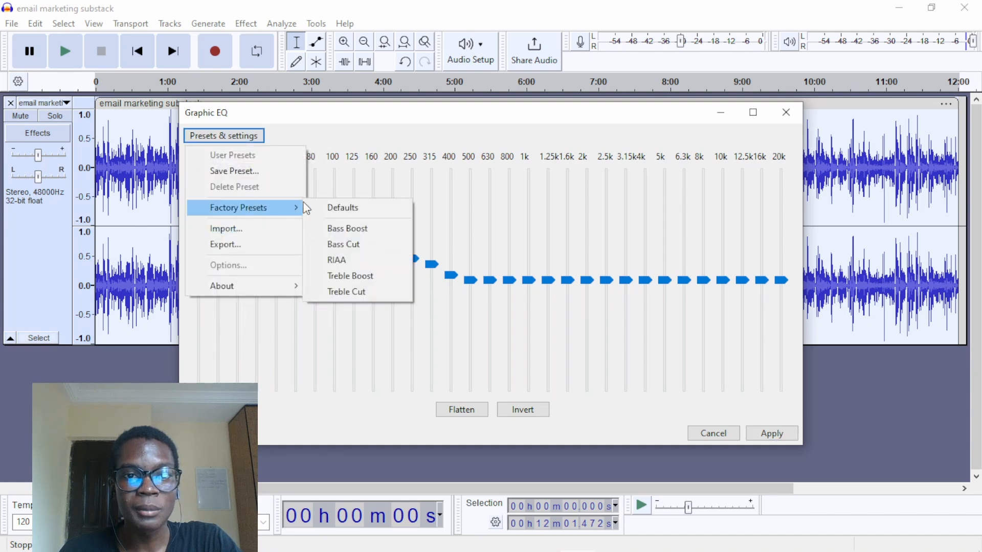
left_click(382, 276)
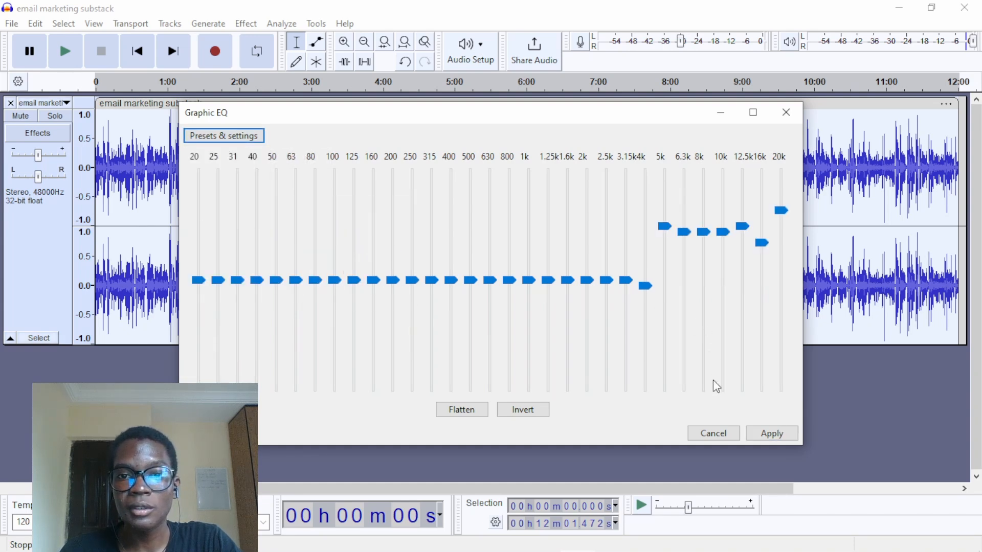
left_click(764, 432)
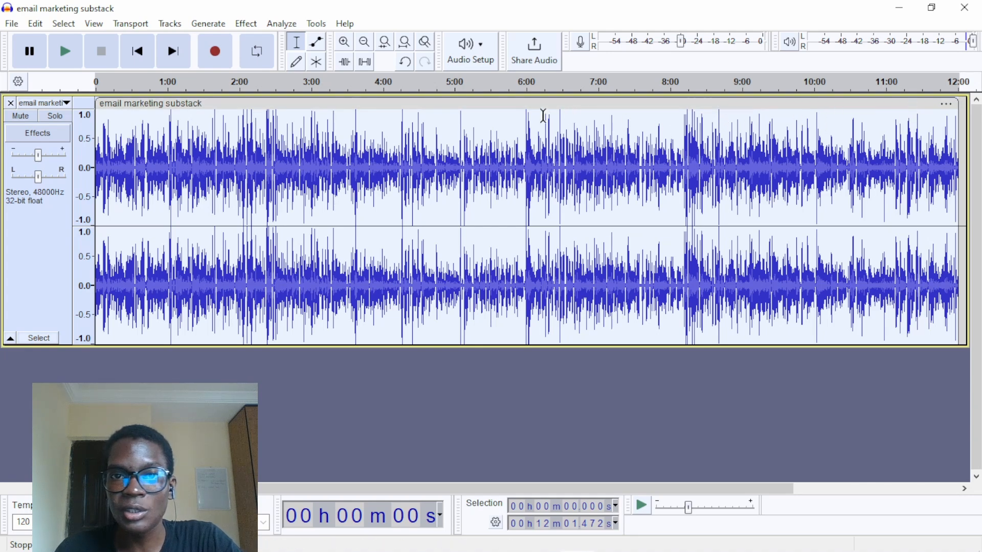
- Apply the Limiter to the whole track with Hard Limit type, a limit of -3.00 dB, 10.00 ms hold and no make-up gain
left_click(317, 209)
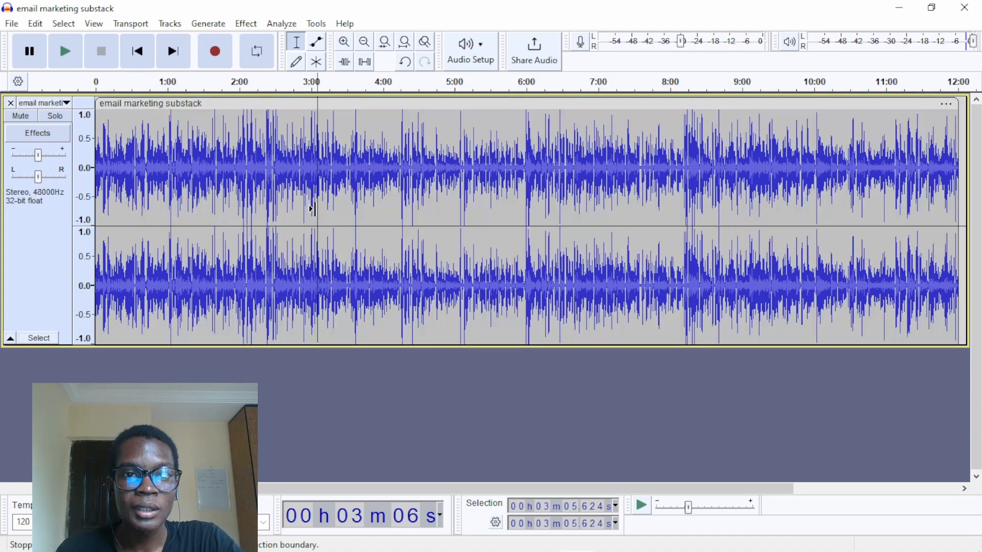
left_click(13, 233)
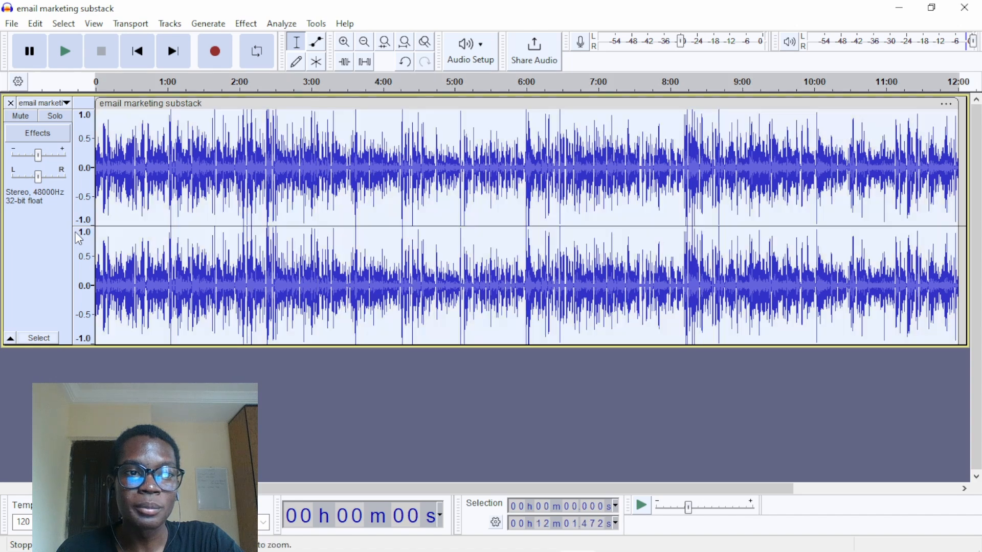
left_click(248, 26)
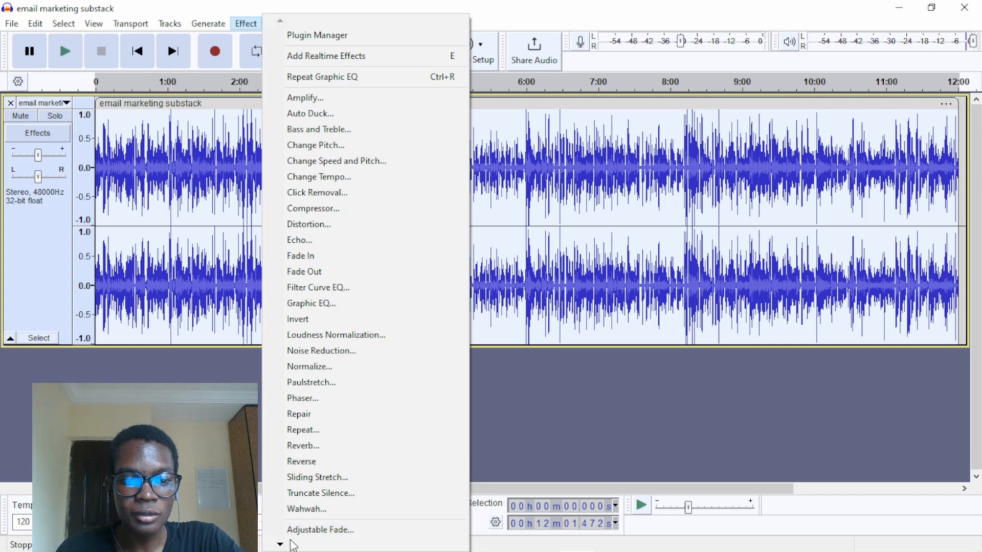
mouse_move(282, 545)
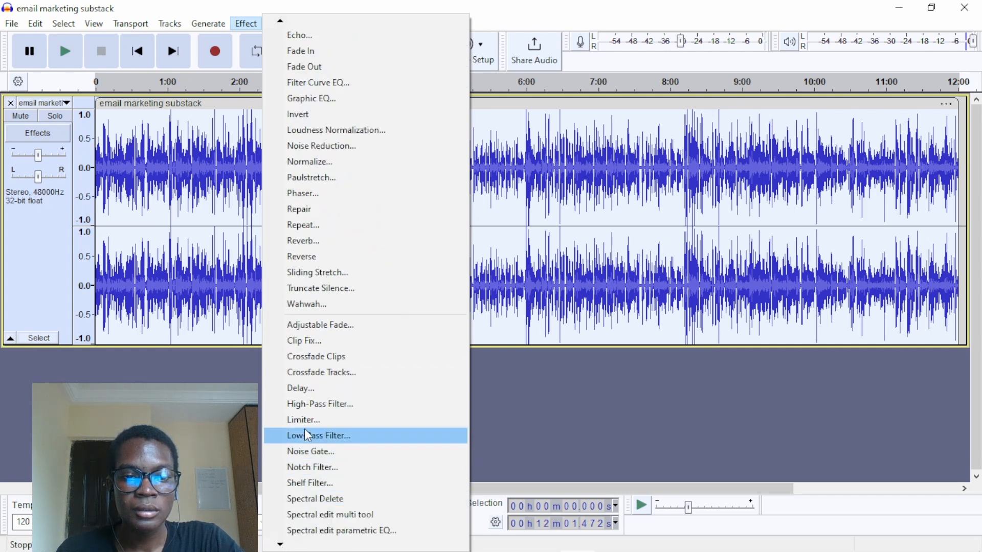
left_click(304, 415)
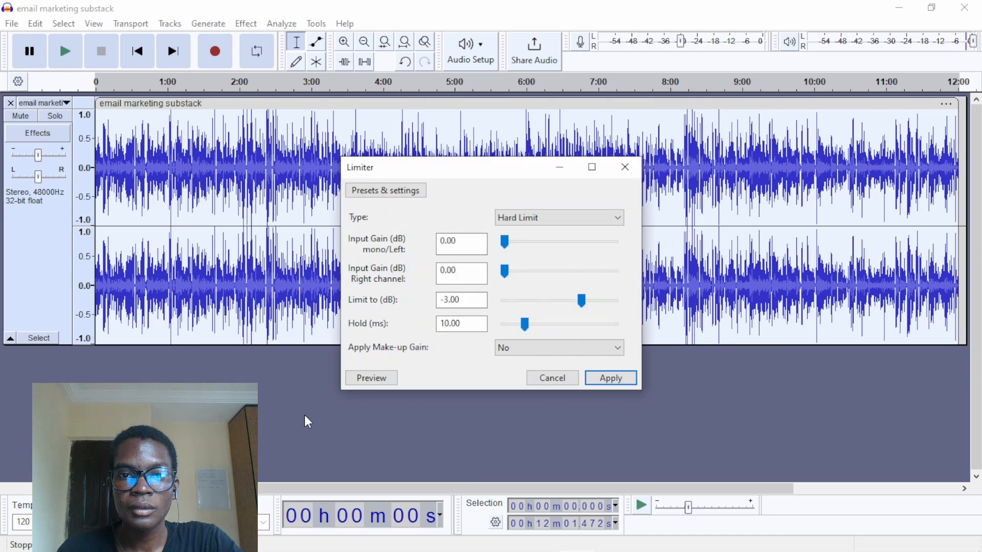
left_click(561, 215)
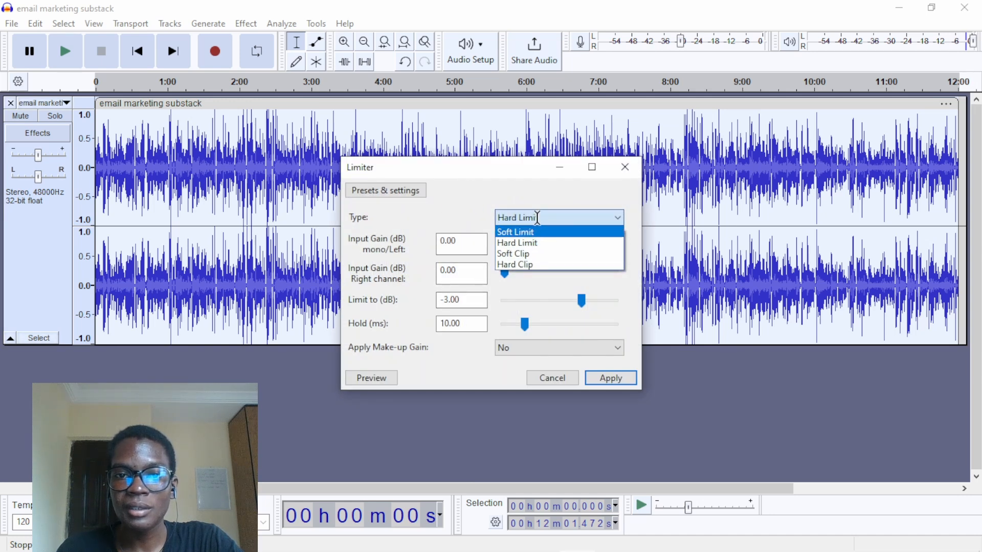
left_click(538, 198)
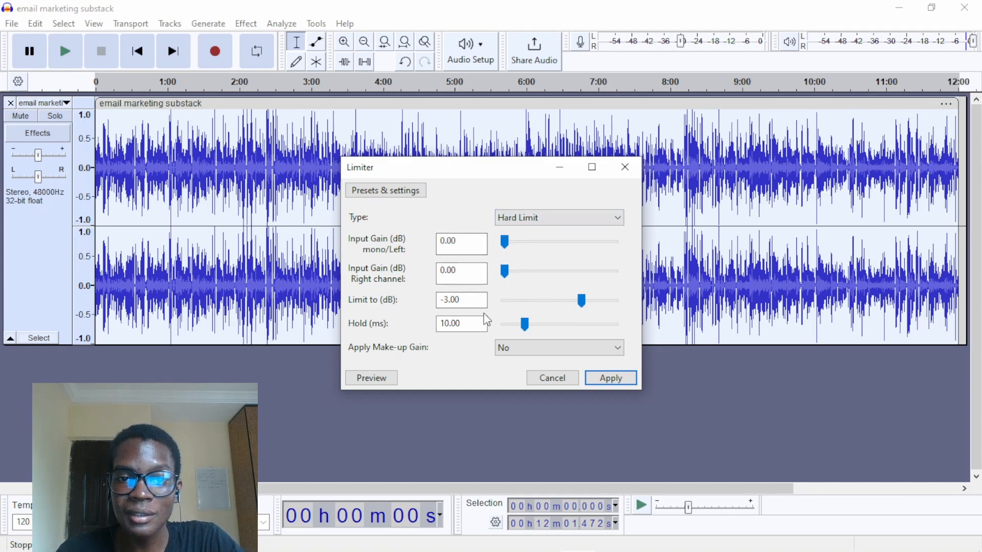
left_click(598, 382)
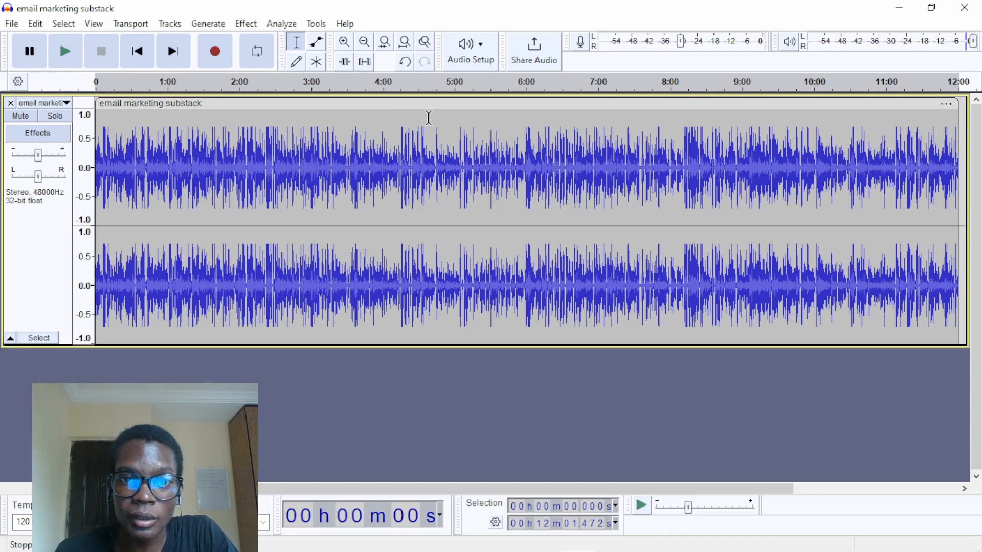
- Select the quiet gap in the speech from about 3:48.970 to 3:49.590 and listen to it
left_click(368, 119)
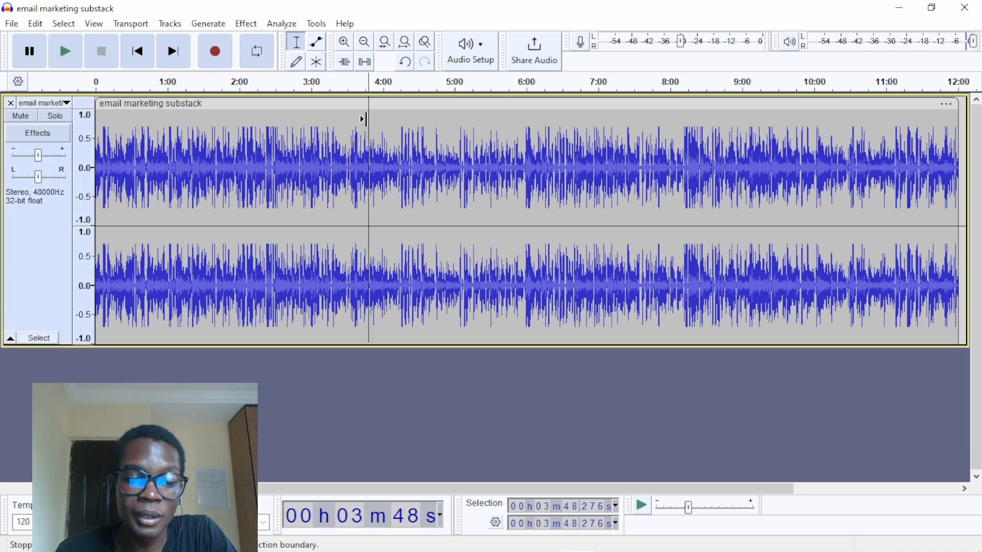
key("ctrl+1")
key("ctrl+1")
key("ctrl+1")
key("ctrl+1")
key("ctrl+1")
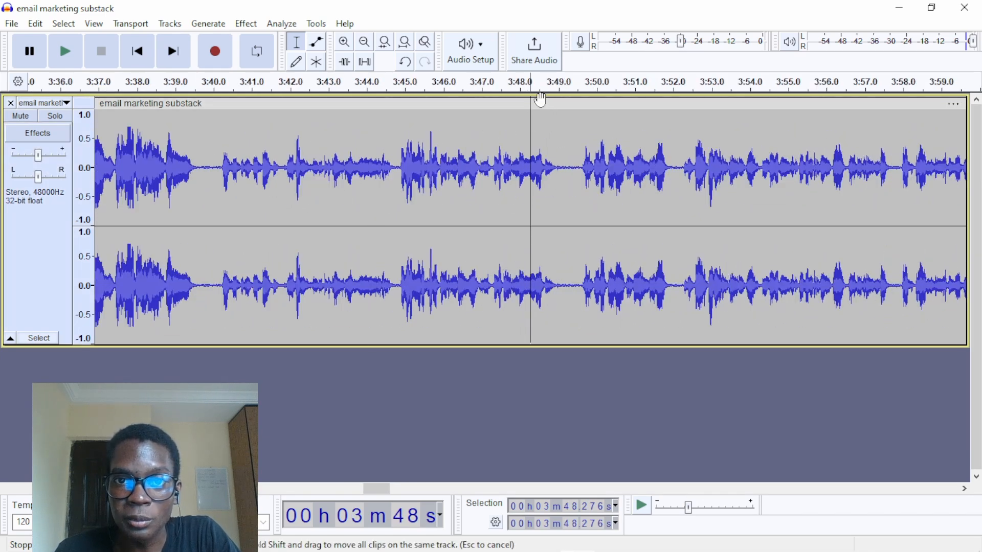
left_click_drag(558, 136, 580, 135)
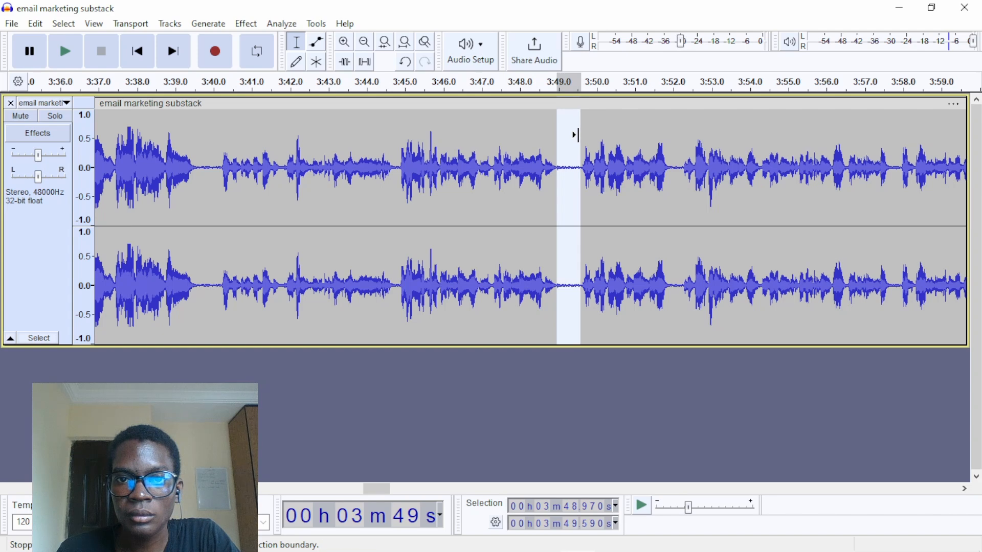
key("space")
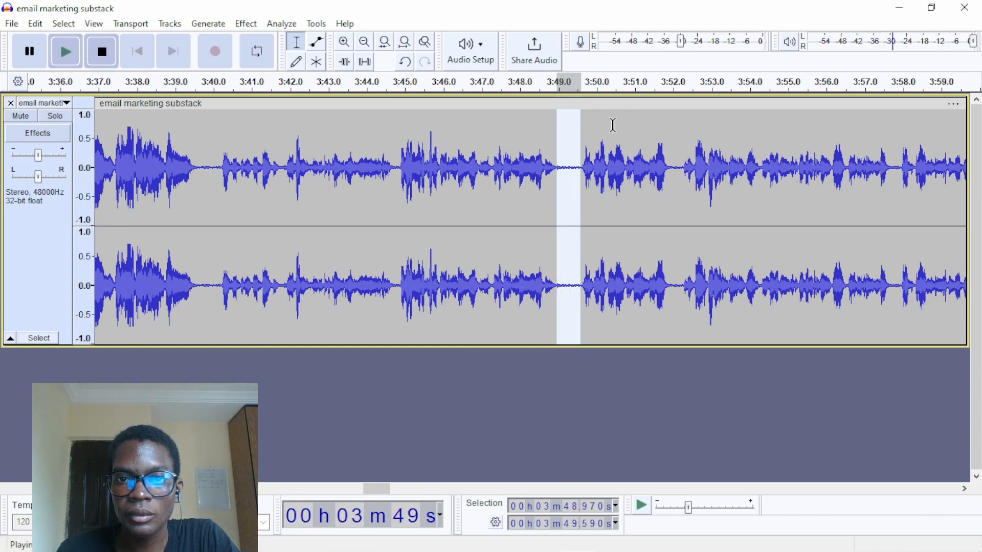
key("space")
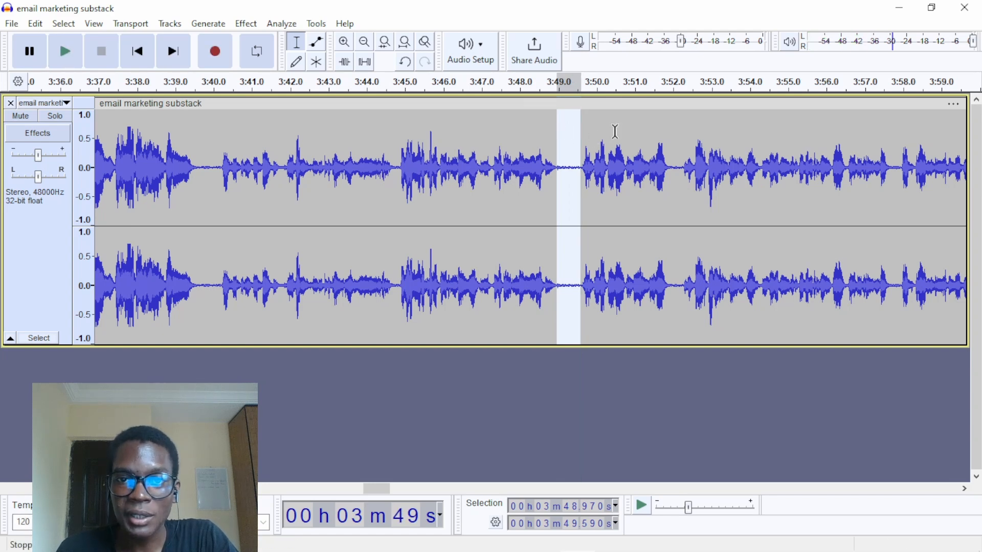
- Capture the noise profile from the selected quiet gap for Noise Reduction
left_click(246, 23)
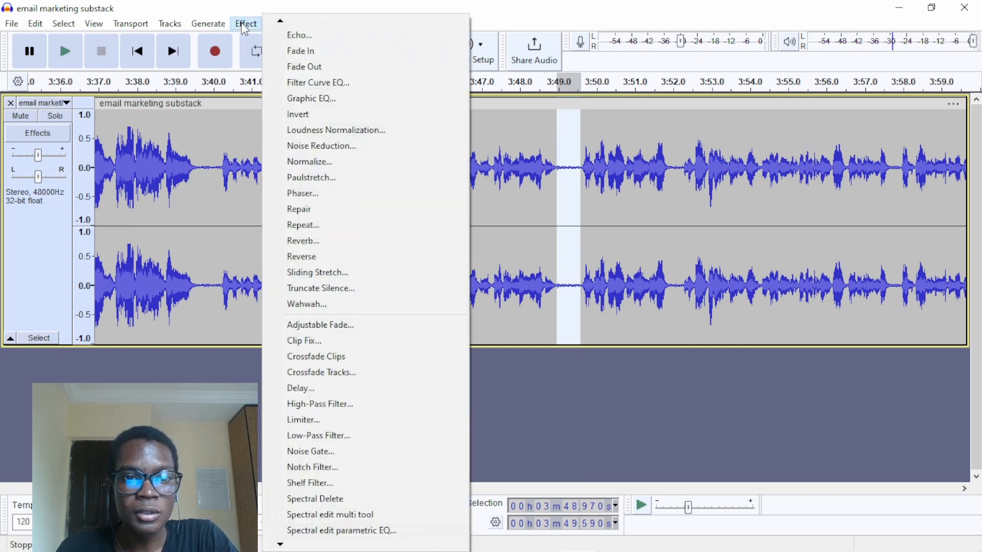
left_click(298, 147)
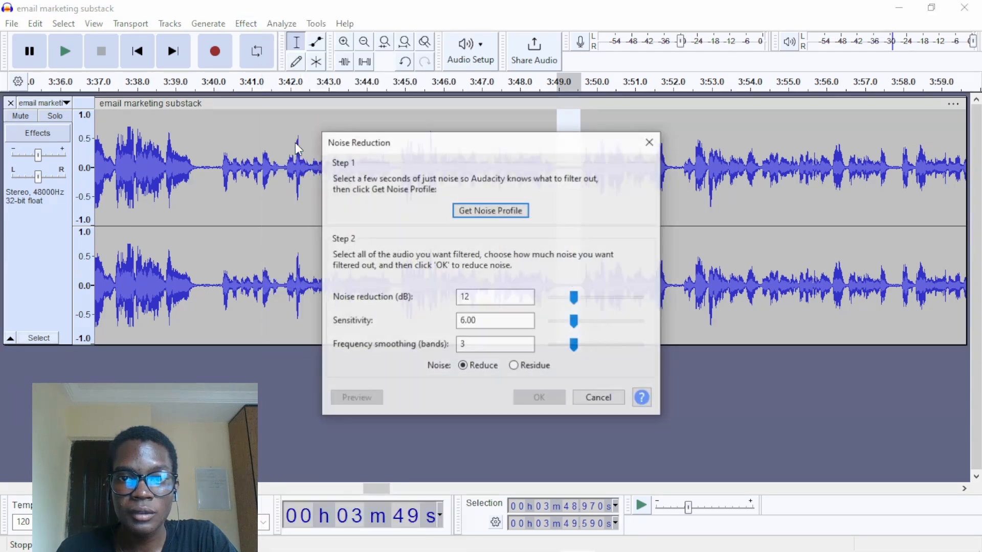
left_click(500, 211)
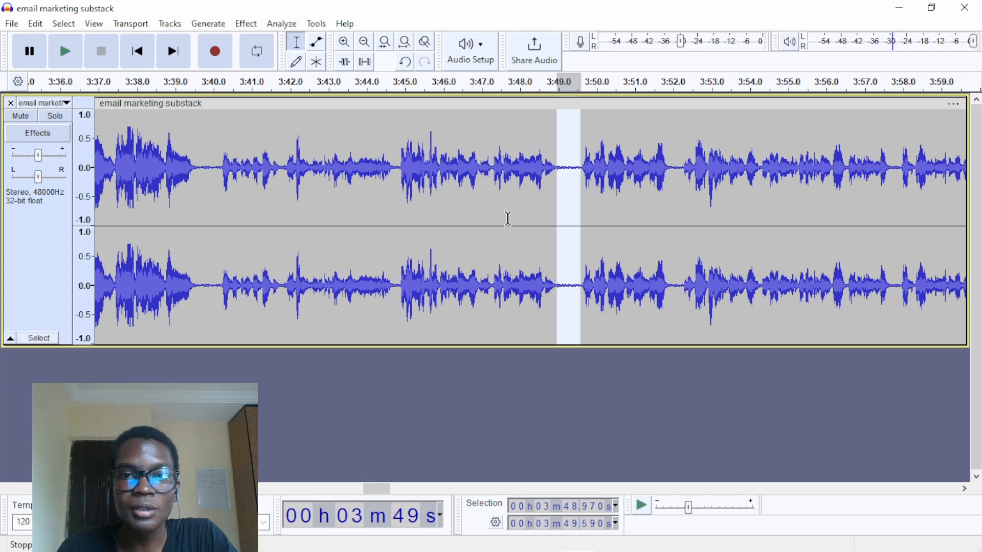
- Apply Noise Reduction to the whole track at 12 dB, sensitivity 6.00 and 3 smoothing bands, and reselect the quiet gap near 3:49
left_click(43, 261)
left_click(247, 24)
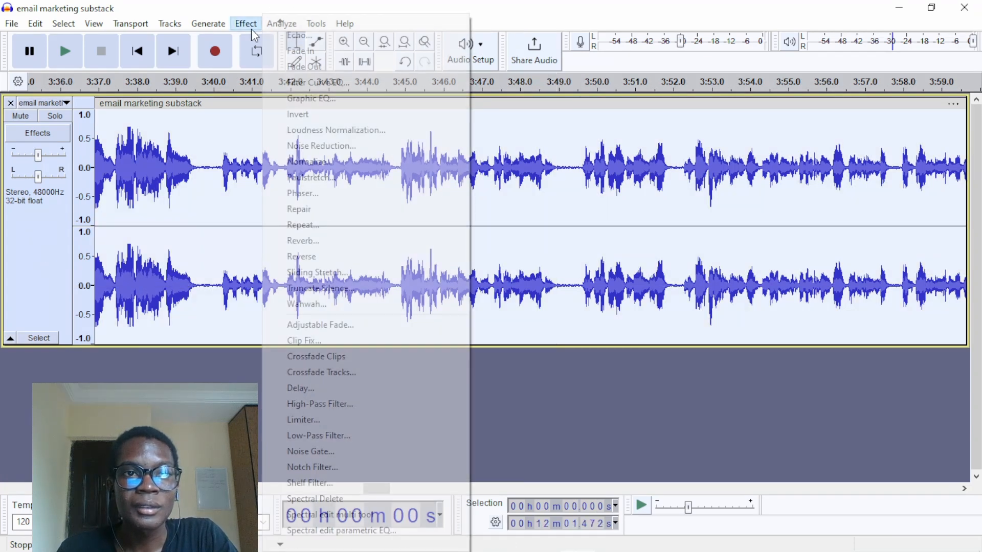
left_click(348, 148)
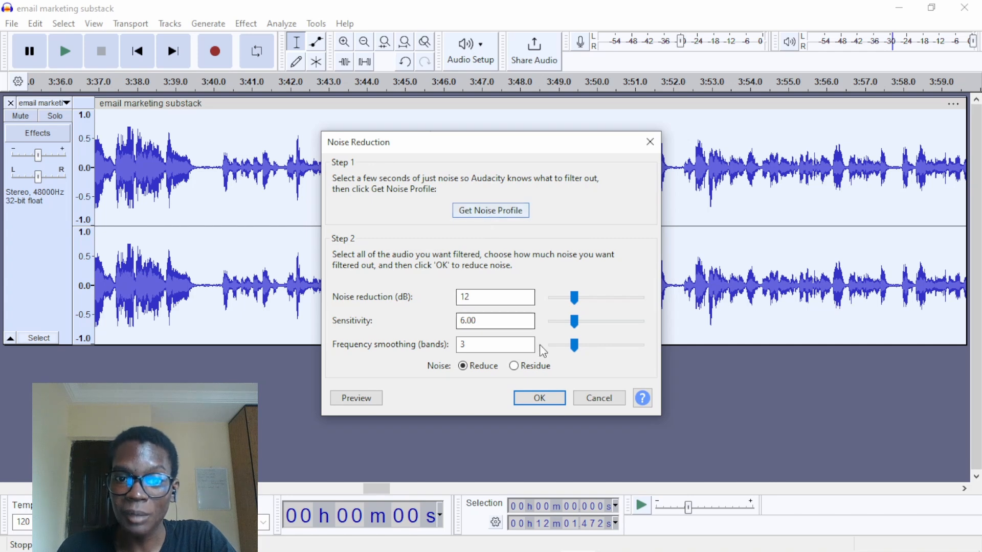
left_click(540, 398)
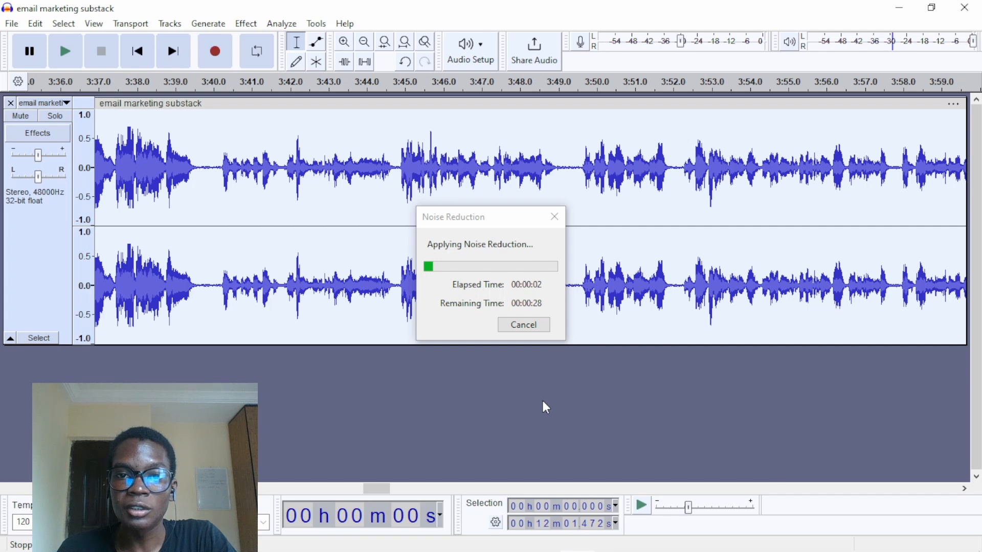
left_click_drag(562, 168, 581, 169)
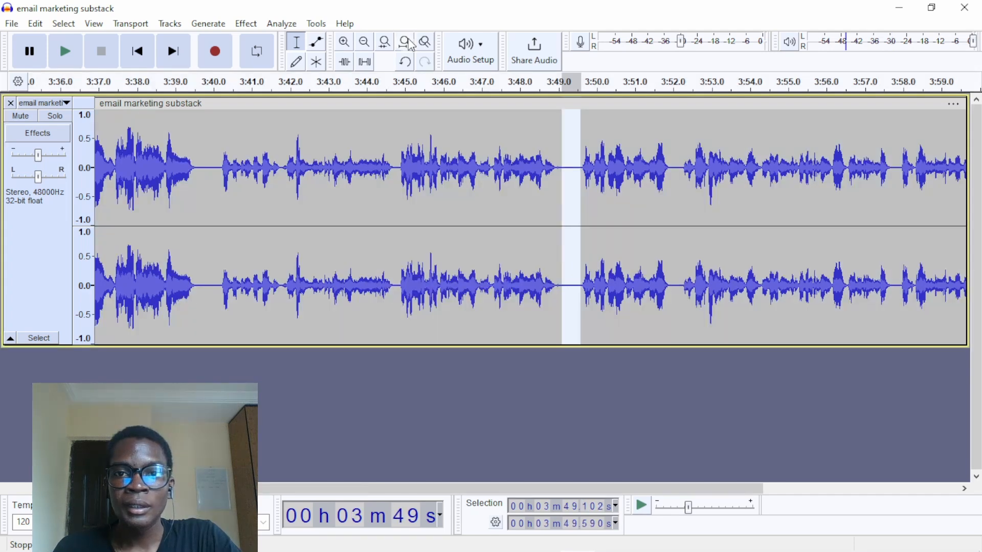
left_click(409, 44)
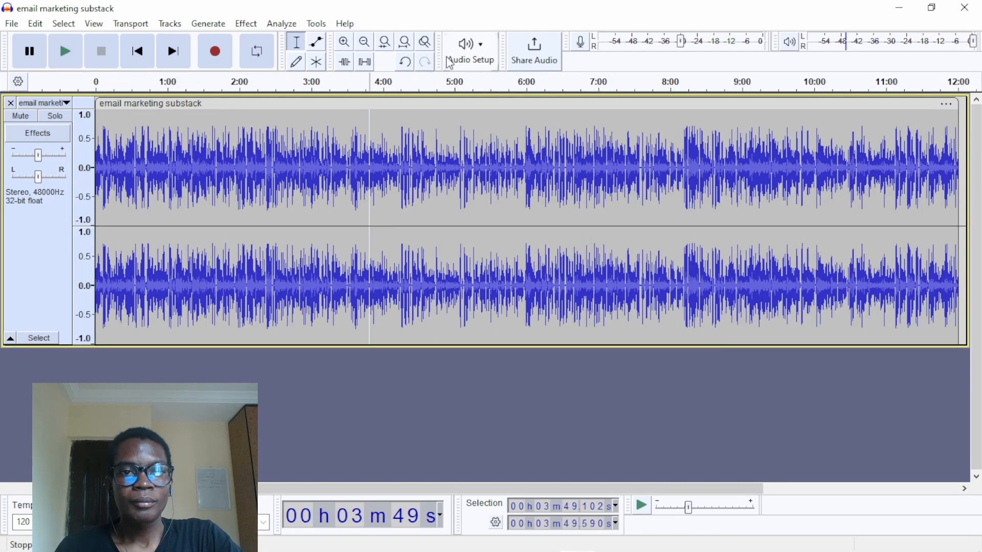
left_click(246, 24)
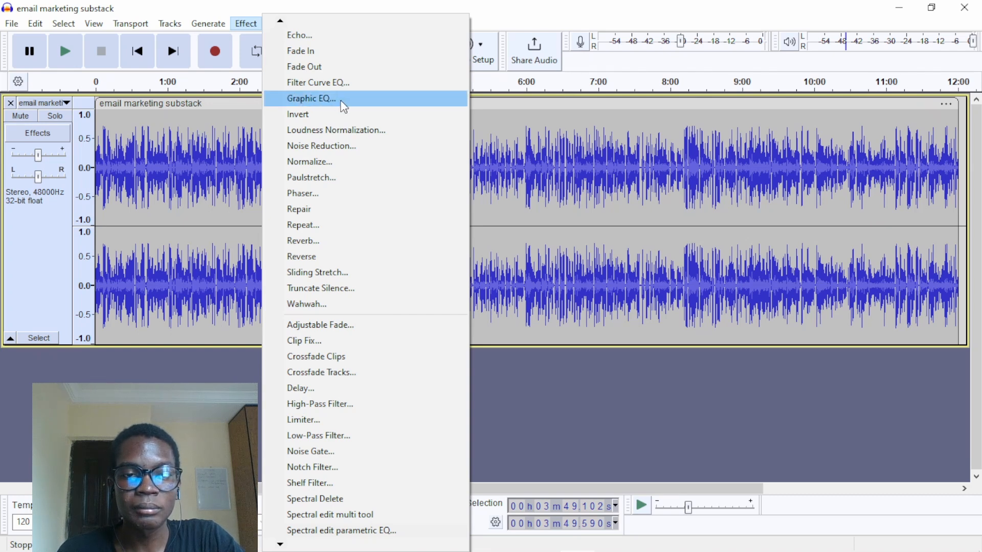
left_click(323, 157)
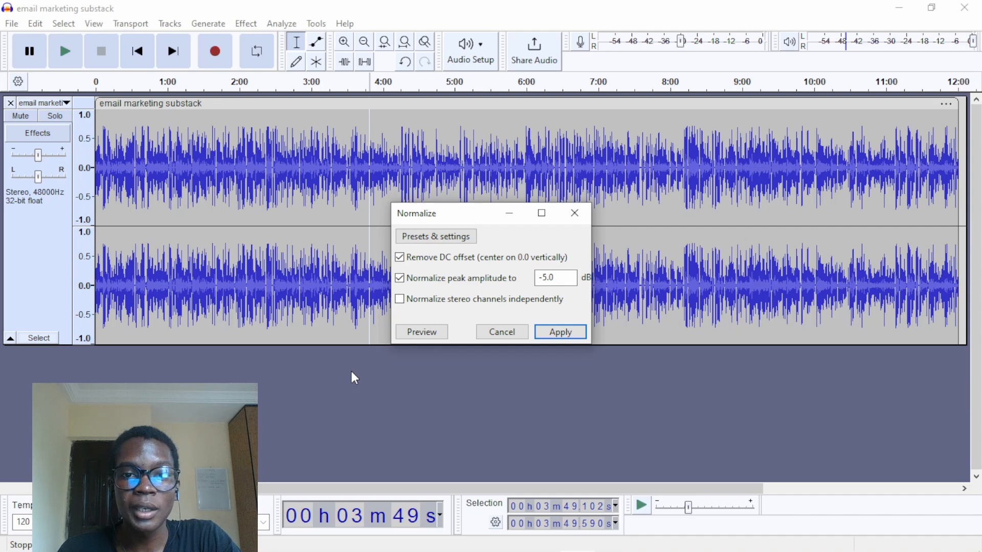
left_click(491, 331)
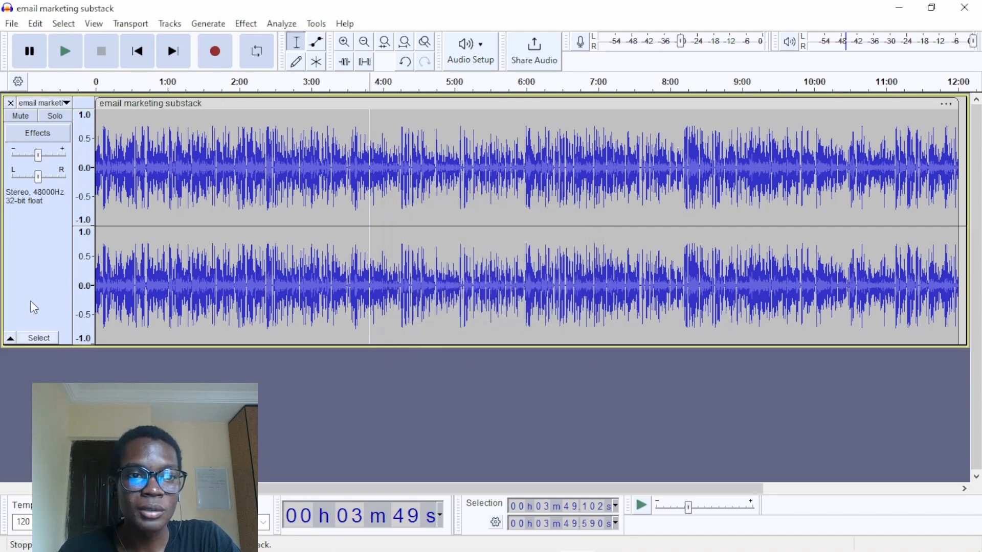
- Normalize the whole track to a peak amplitude of -5.0 dB with DC offset removal enabled
left_click(31, 302)
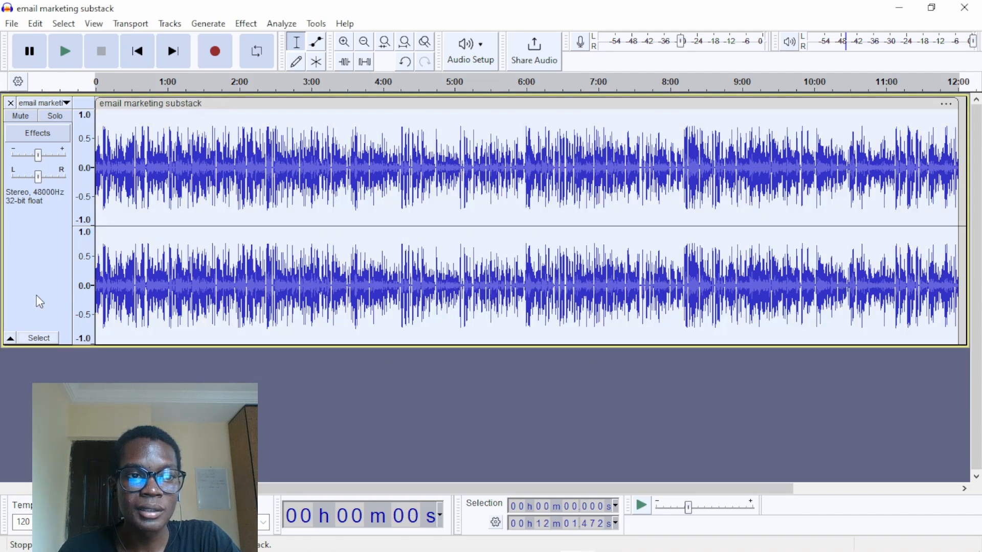
left_click(247, 24)
left_click(363, 161)
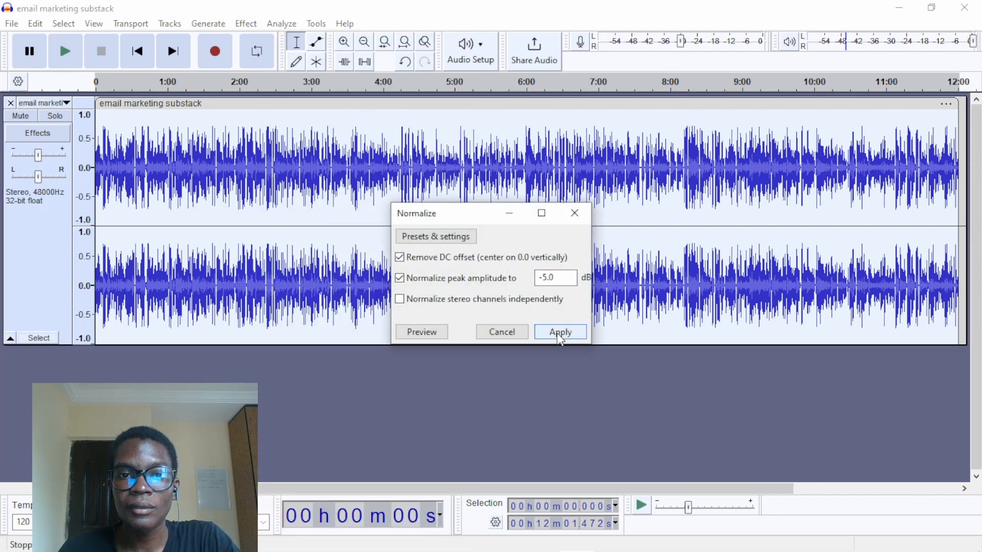
left_click(559, 333)
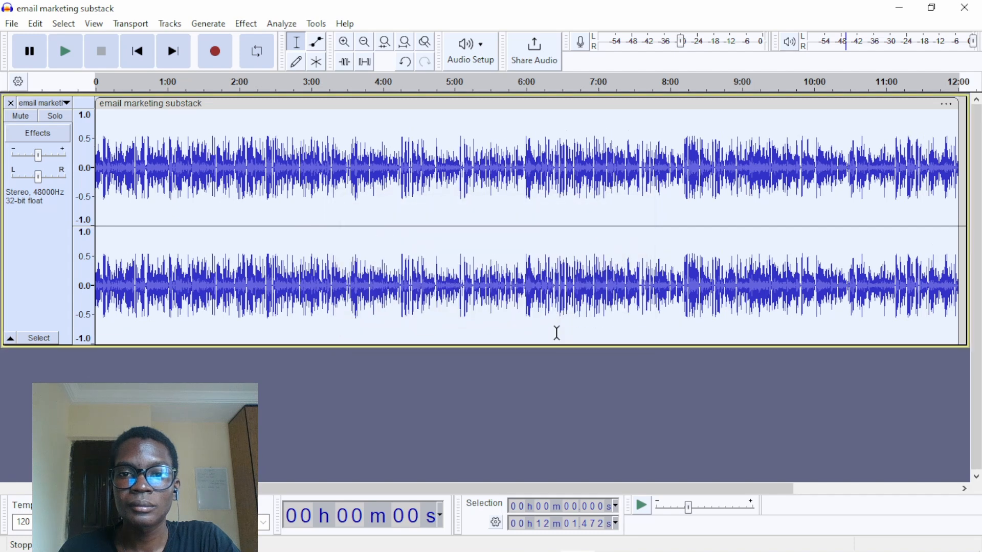
- Listen to the normalized track near its beginning and around 4:00
left_click(108, 126)
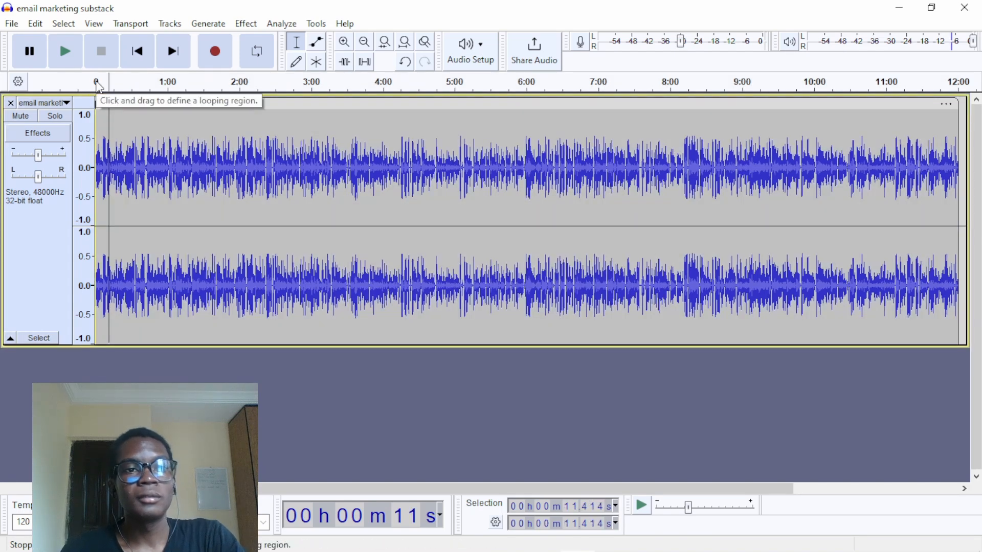
left_click(98, 83)
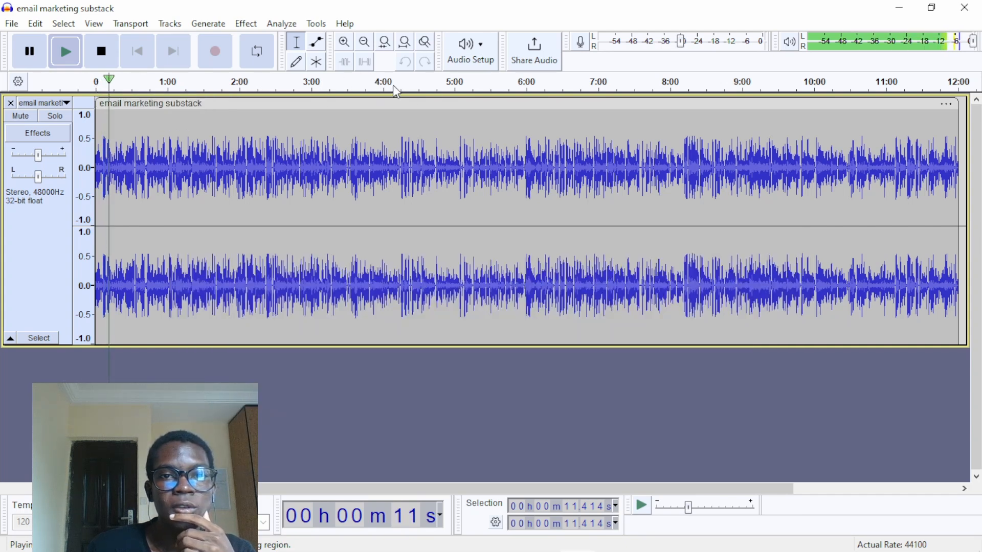
left_click(381, 92)
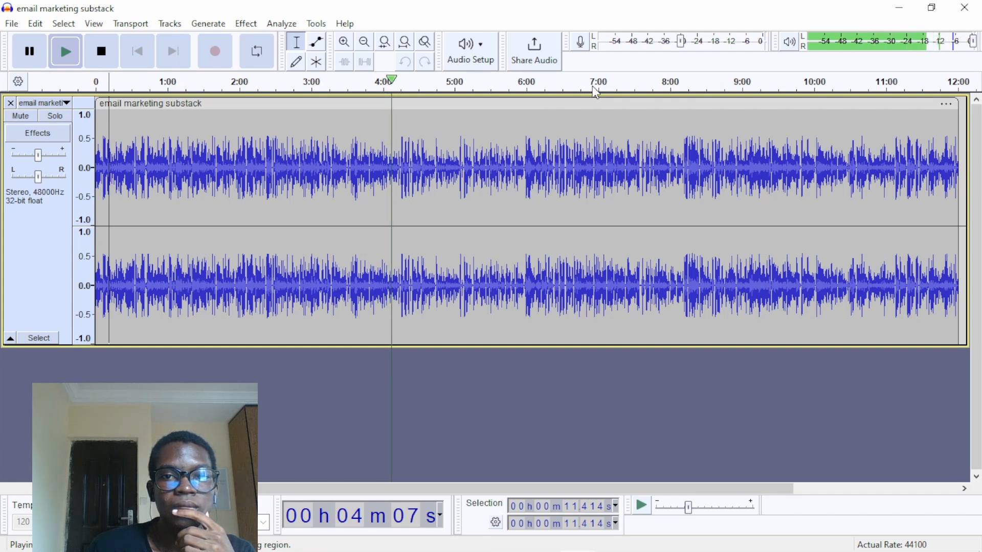
key("space")
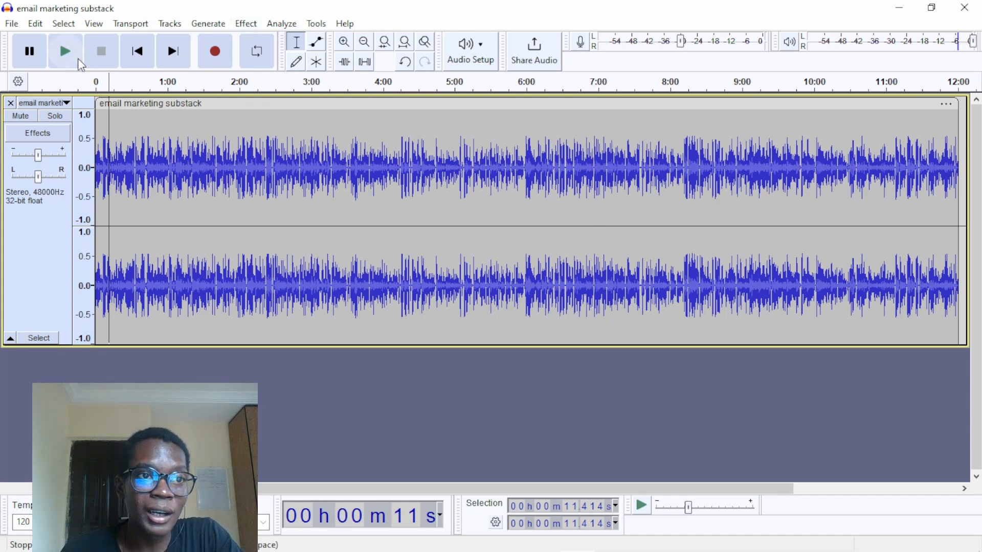
- Examine the audio export settings for the project, including format, sample rate and quality, and close them without exporting
left_click(18, 26)
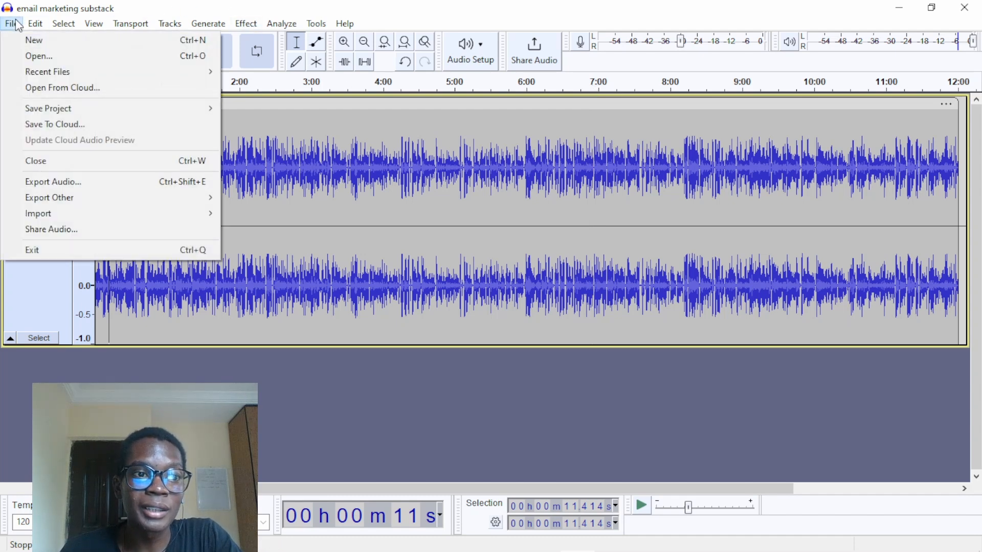
left_click(92, 181)
left_click(528, 231)
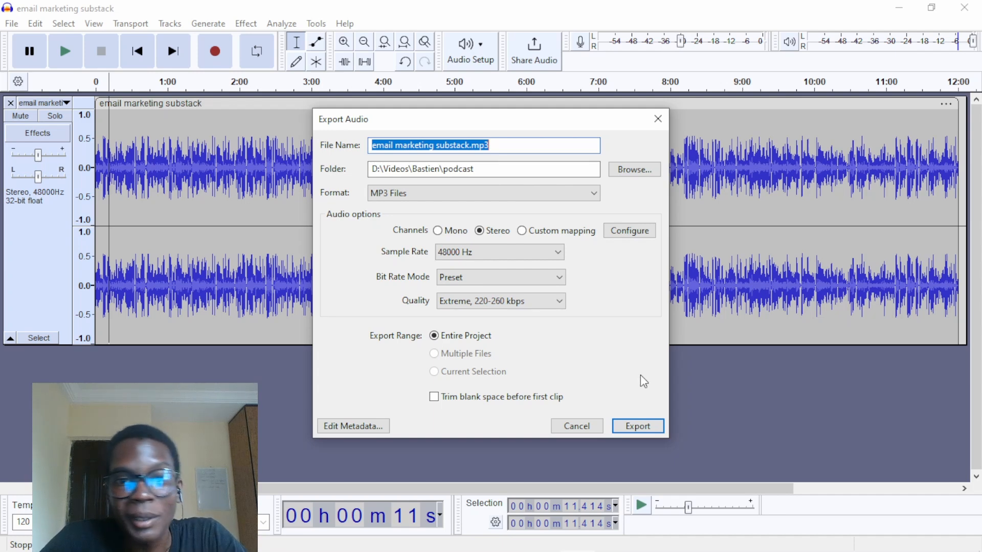
left_click(575, 433)
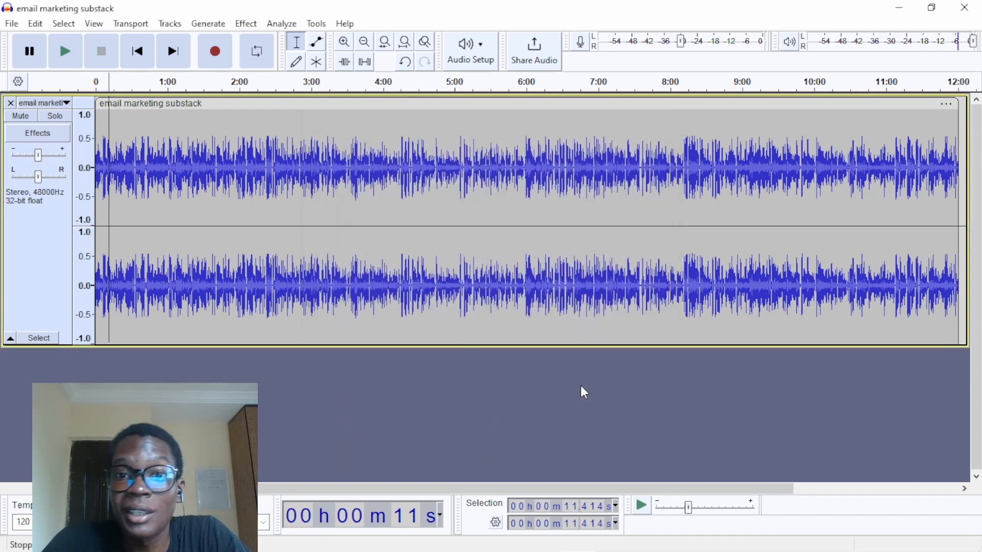